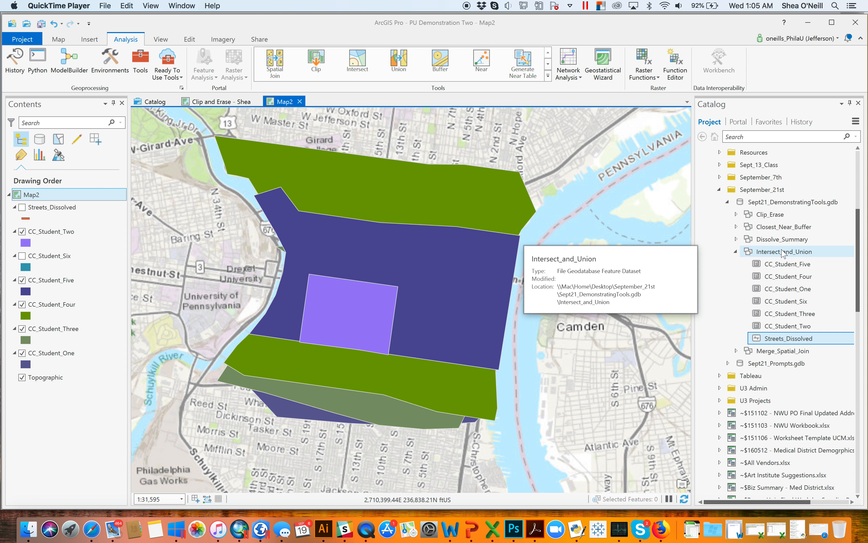
Step: Rename the map as Intersect and Union followed by the author's first name, and show the CC_Student_Six layer
left_click(31, 197)
left_click(30, 196)
type("Intersect and Union  - Shea")
key("Return")
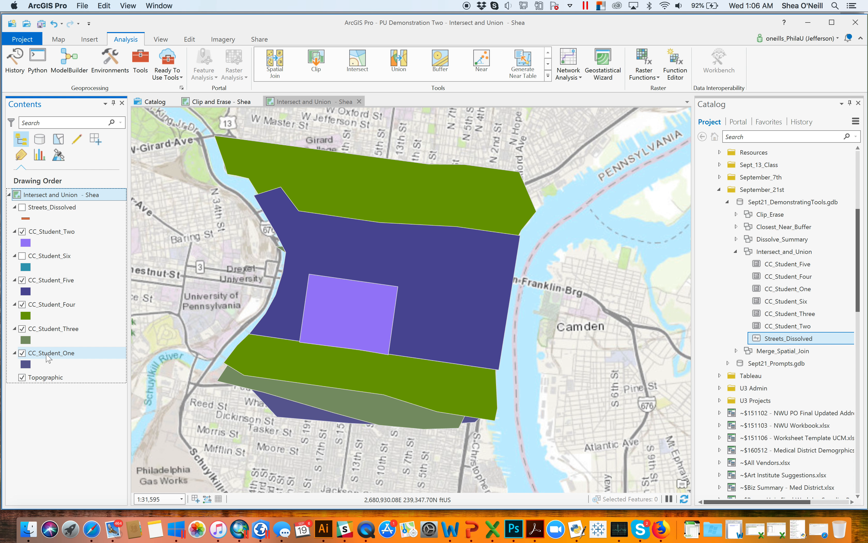
left_click(23, 256)
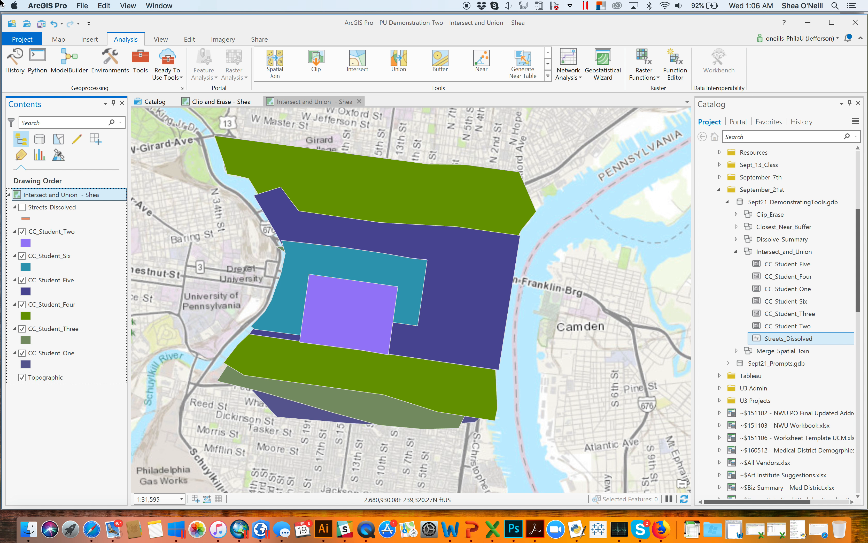
Step: Start the Intersect tool with CC_Student_One, CC_Student_Two and CC_Student_Three as input features
left_click(359, 70)
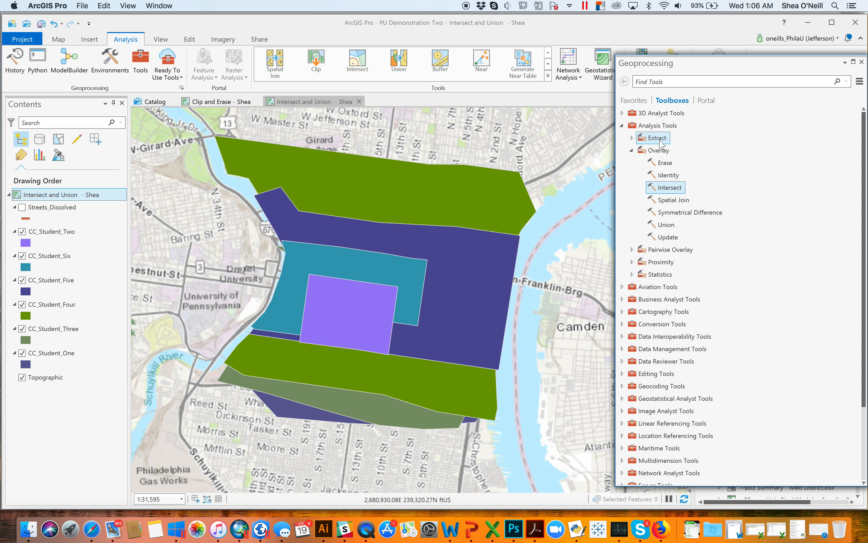
left_click(671, 187)
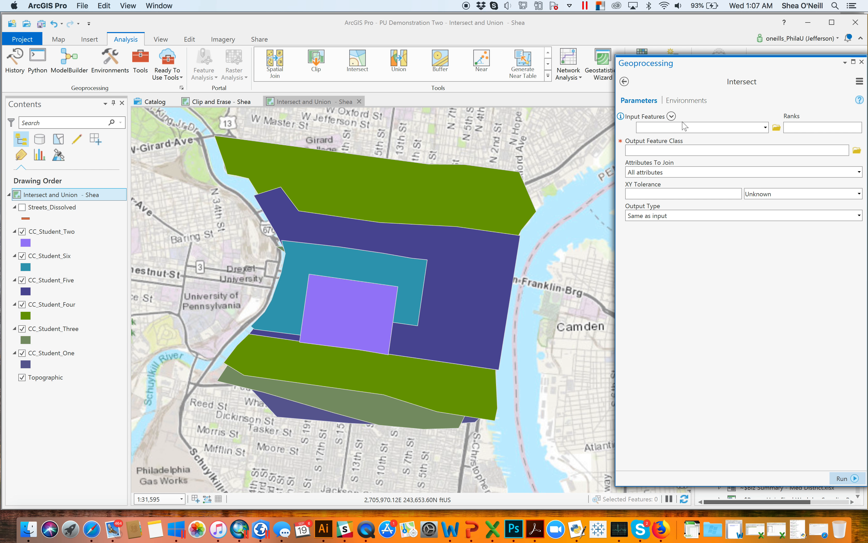
left_click(766, 128)
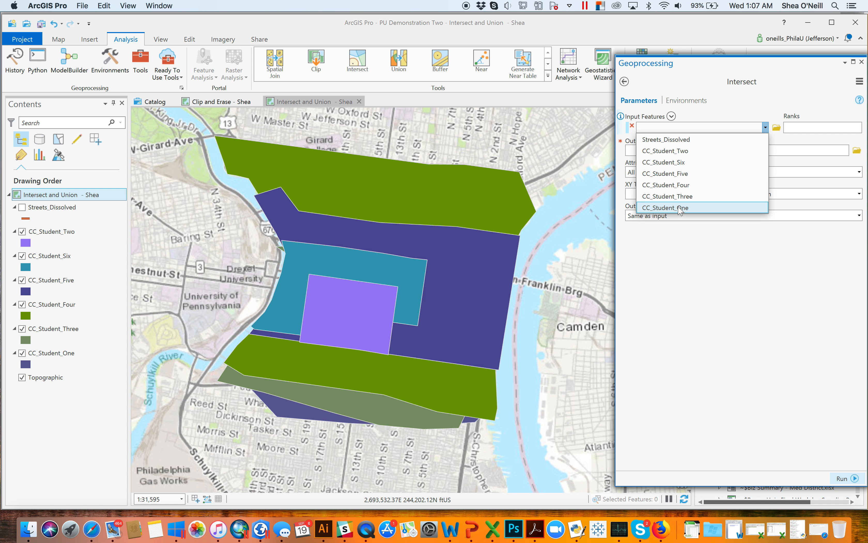
left_click(680, 208)
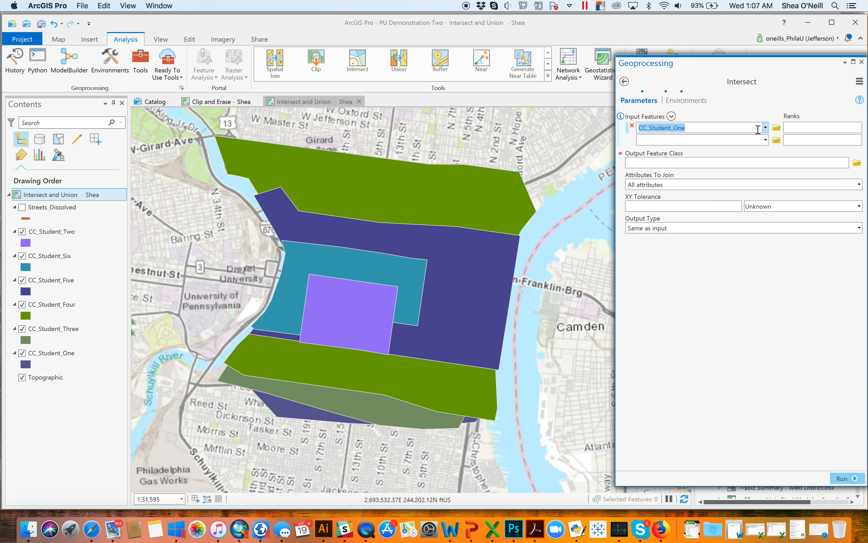
left_click(764, 141)
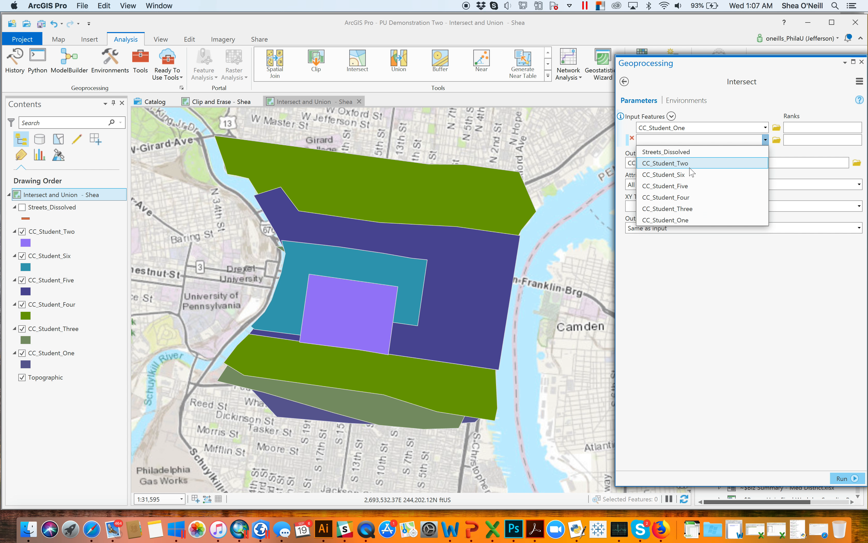
left_click(690, 166)
left_click(765, 153)
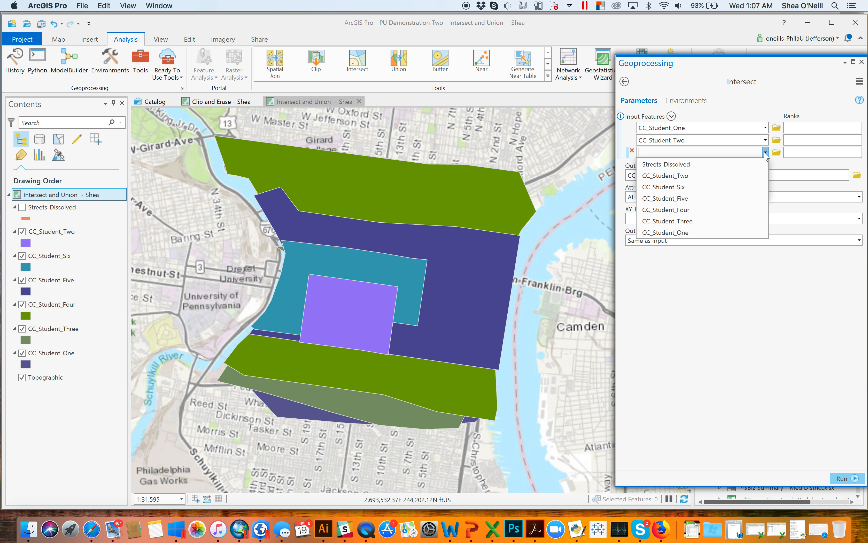
left_click(695, 222)
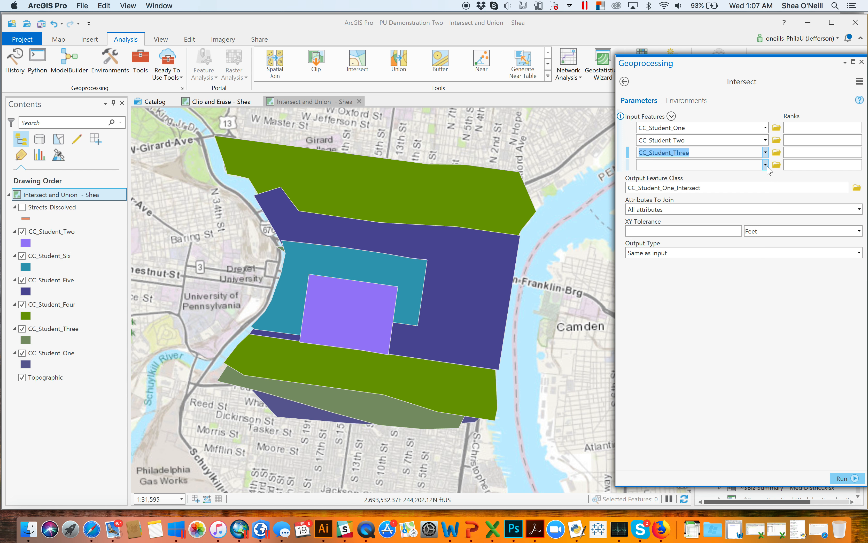
Step: Add CC_Student_Four, CC_Student_Five and CC_Student_Six to the Intersect input features
left_click(765, 165)
left_click(713, 226)
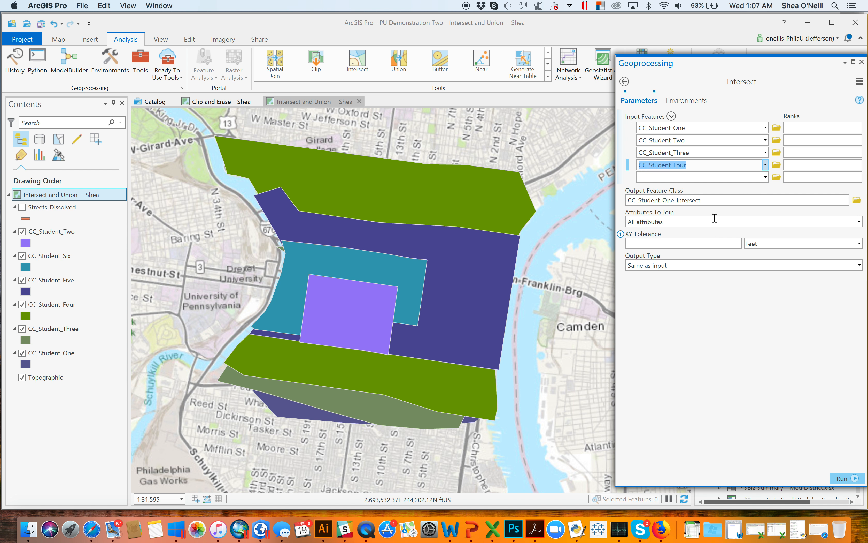
left_click(765, 176)
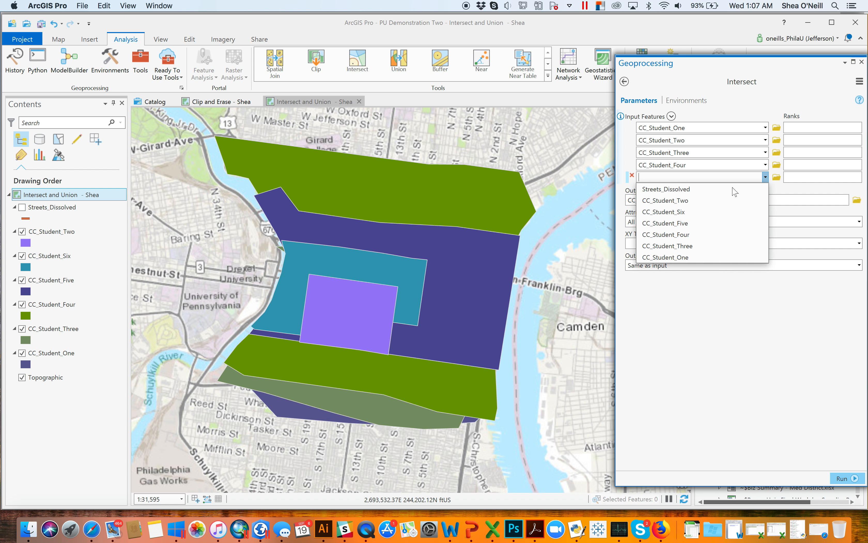
left_click(693, 223)
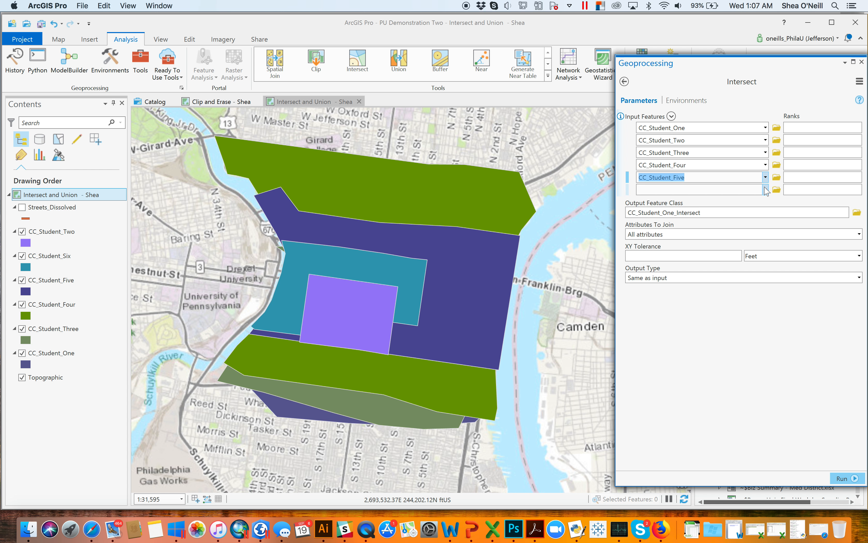
left_click(765, 189)
left_click(694, 225)
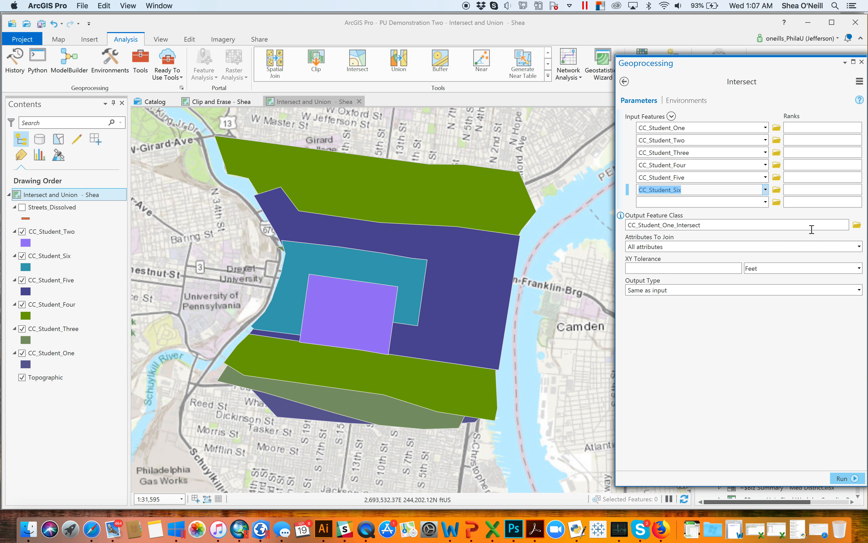
Step: Set the Intersect output to Intersect_One in the PU Demonstration Two folder, with All attributes as the attributes to join
left_click(854, 228)
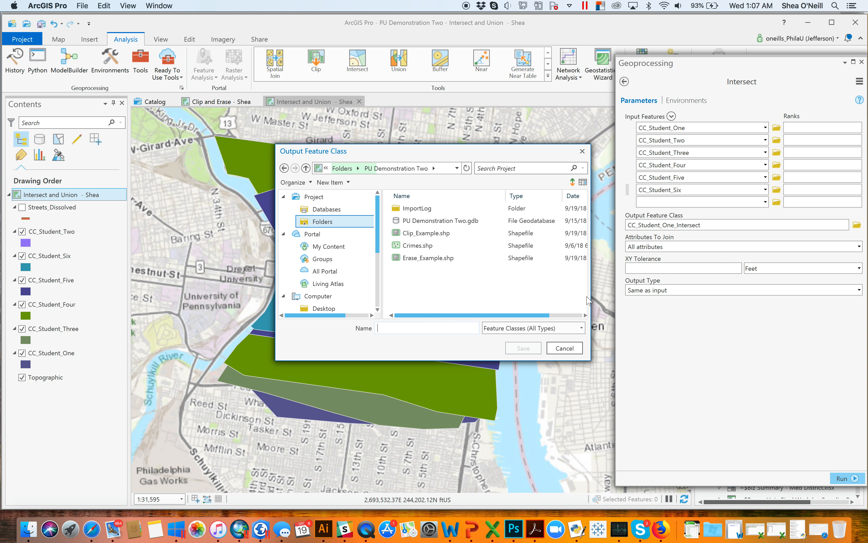
left_click(432, 333)
type("Inter")
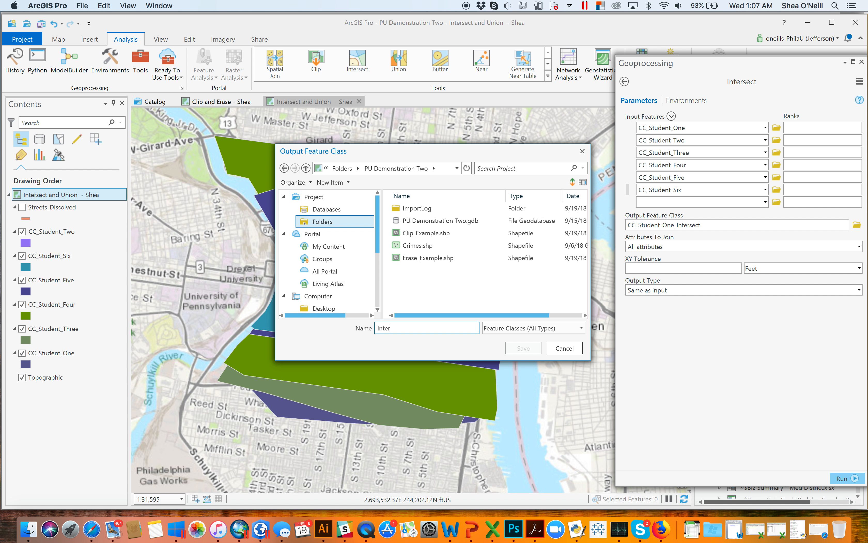
type("sect_One")
left_click(525, 348)
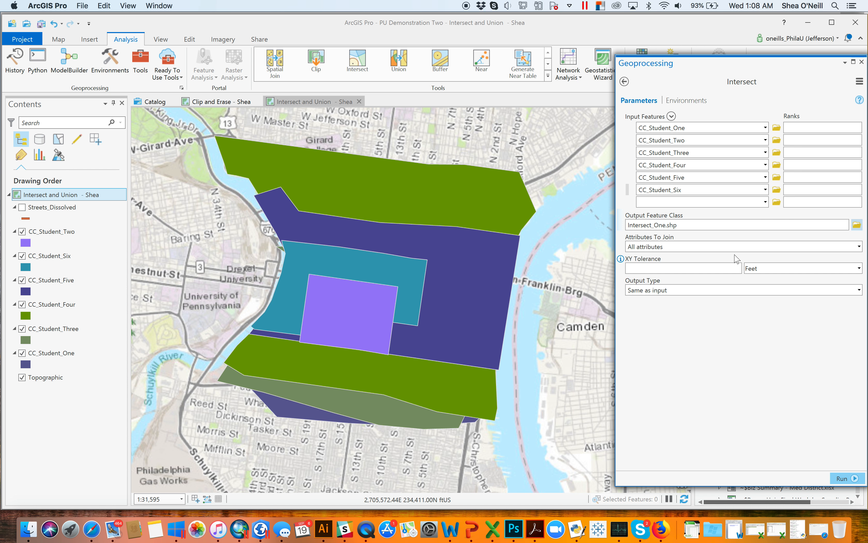
left_click(859, 247)
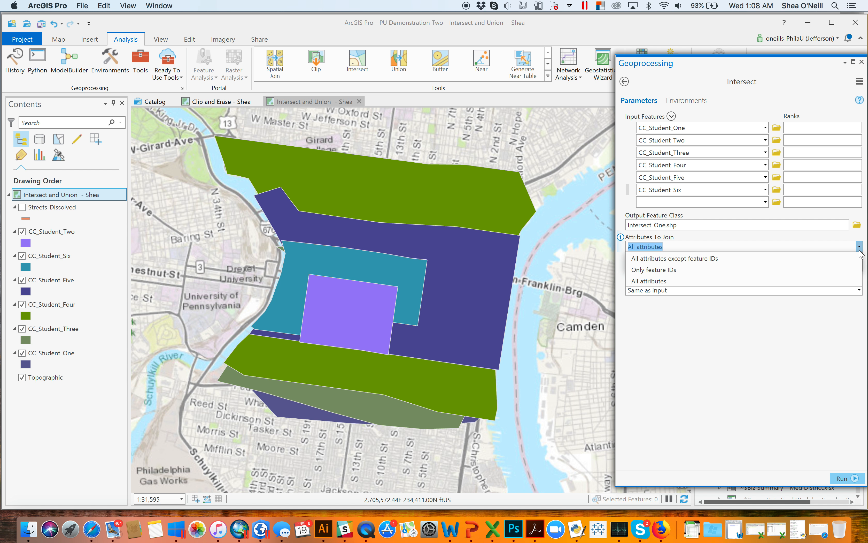
left_click(741, 286)
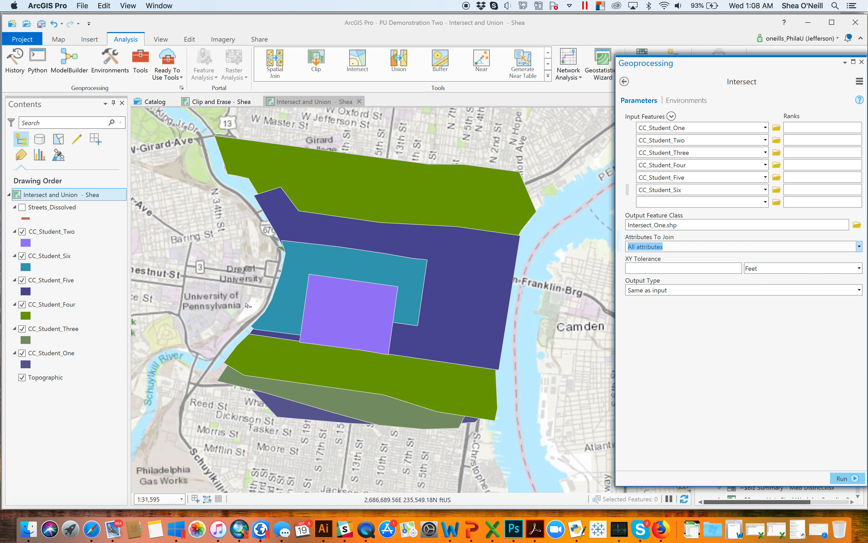
Step: Examine the student polygon boundaries up close along the Schuylkill River near South St, including their small edge mismatches
scroll(256, 320, "down", 1)
scroll(256, 319, "up", 3)
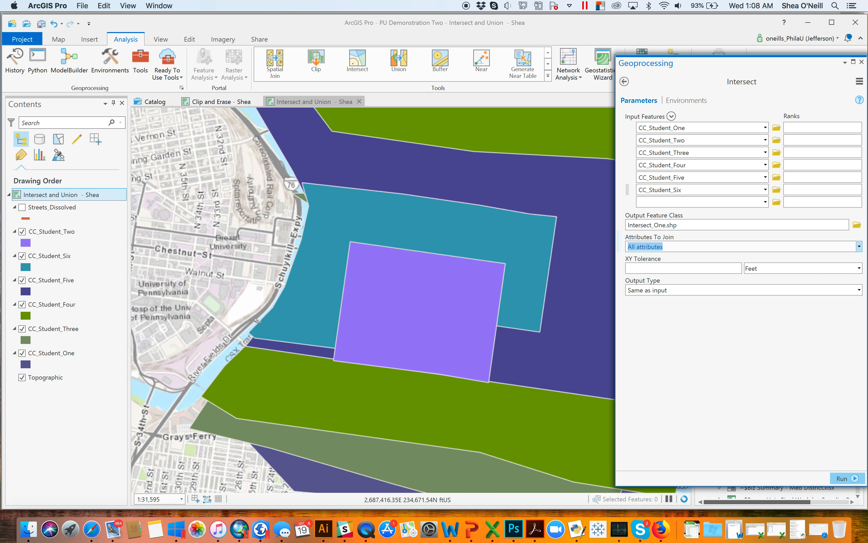
scroll(255, 319, "up", 3)
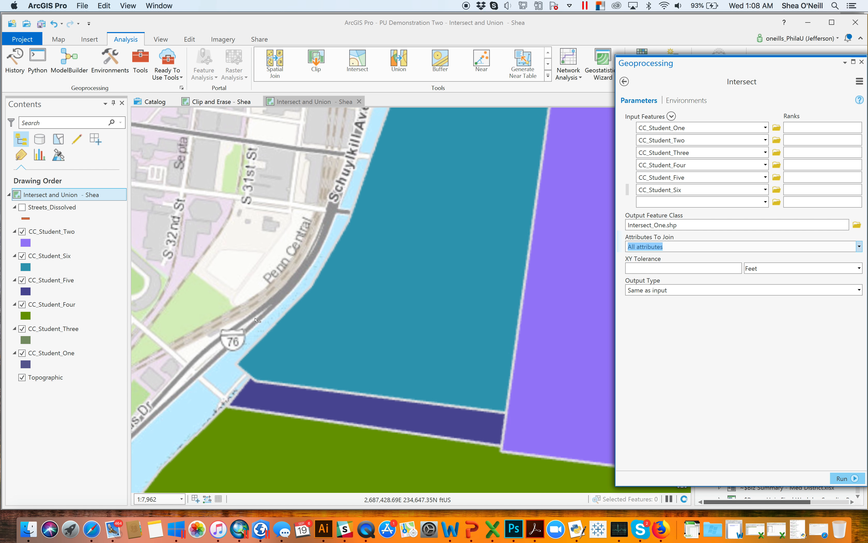
scroll(256, 391, "up", 1)
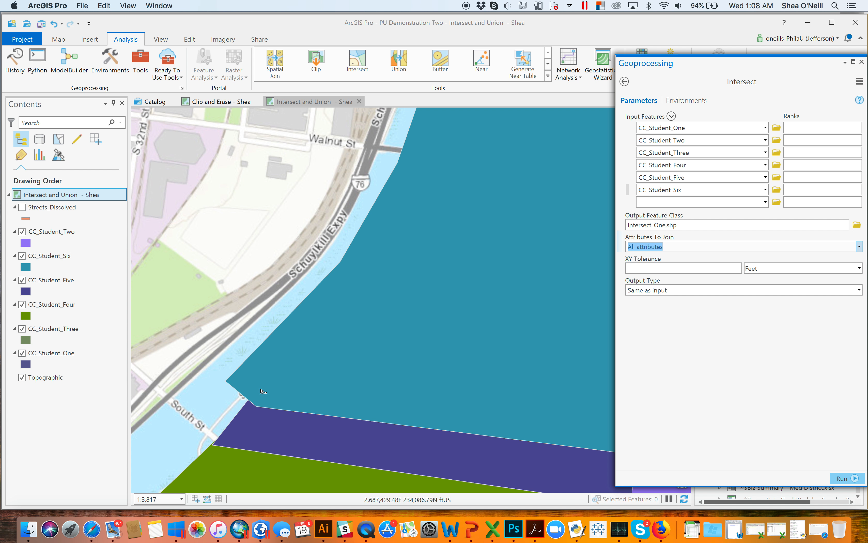
scroll(264, 384, "down", 5)
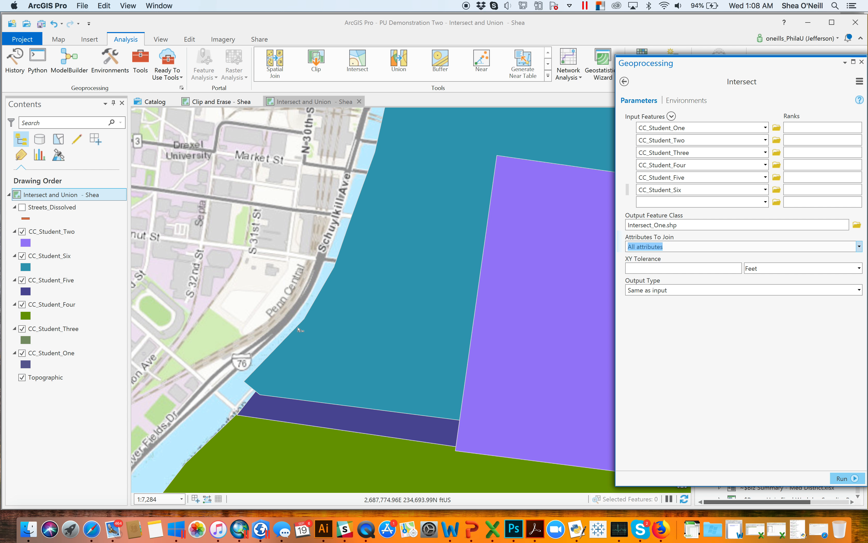
scroll(300, 329, "down", 2)
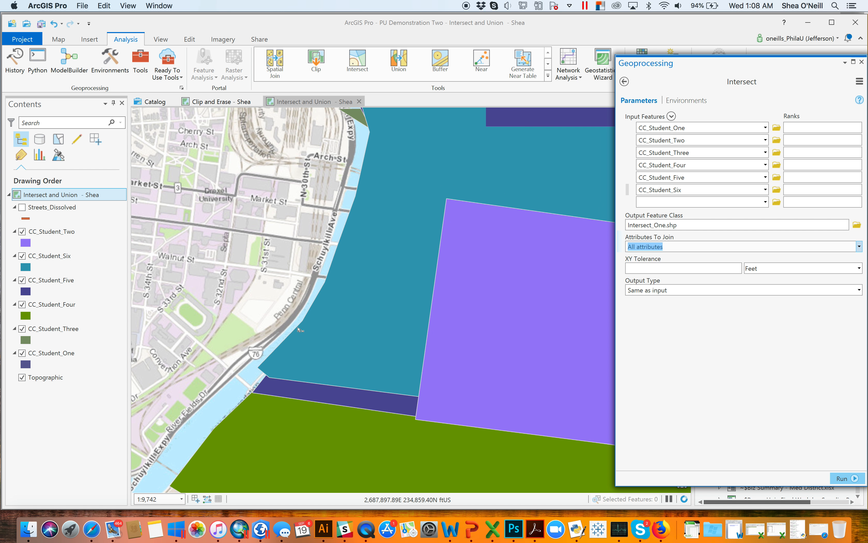
scroll(300, 329, "down", 1)
scroll(300, 329, "down", 2)
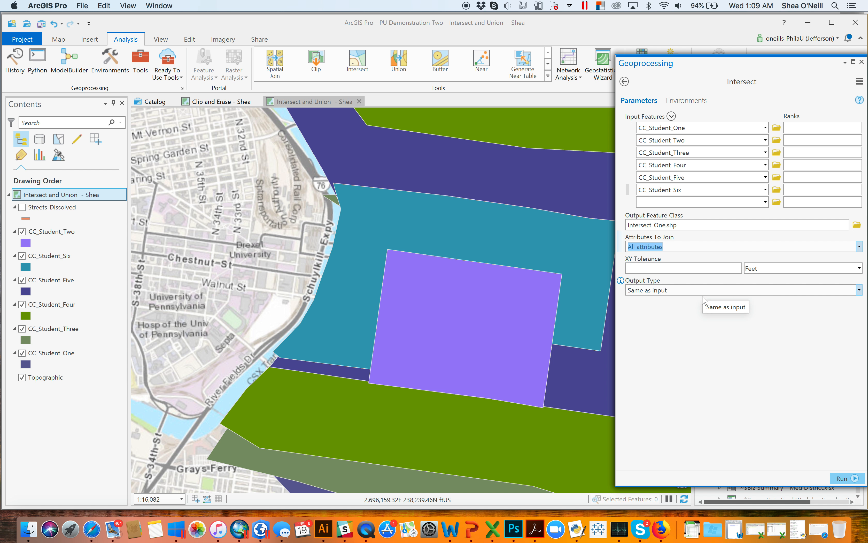
scroll(505, 325, "down", 1)
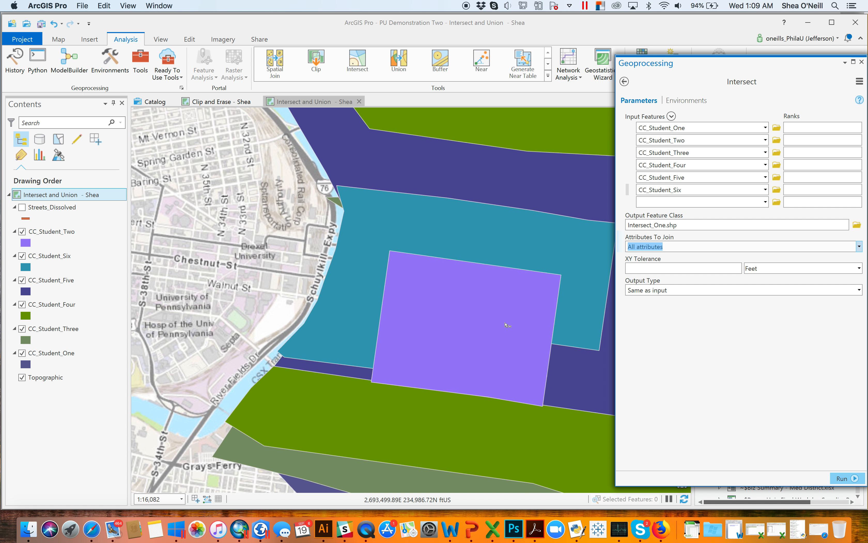
scroll(506, 325, "down", 2)
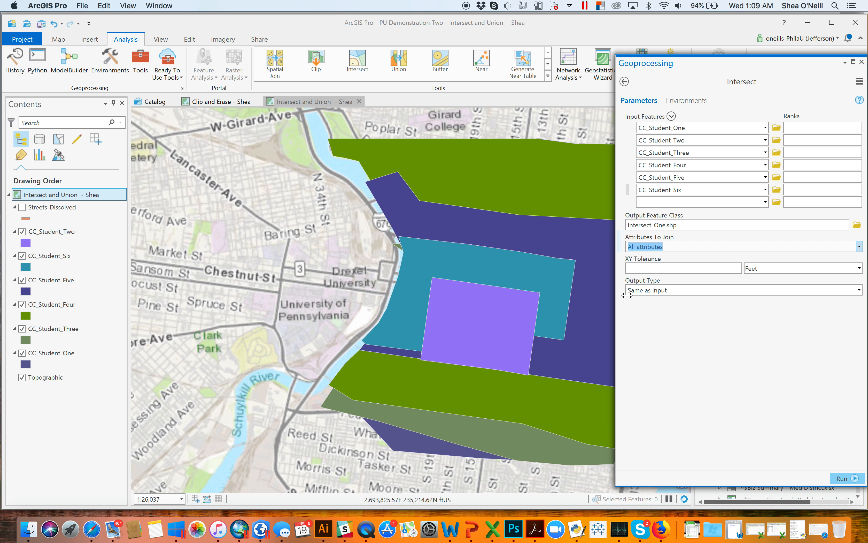
Step: Run the Intersect tool and recolor the Intersect_One layer red
left_click(848, 478)
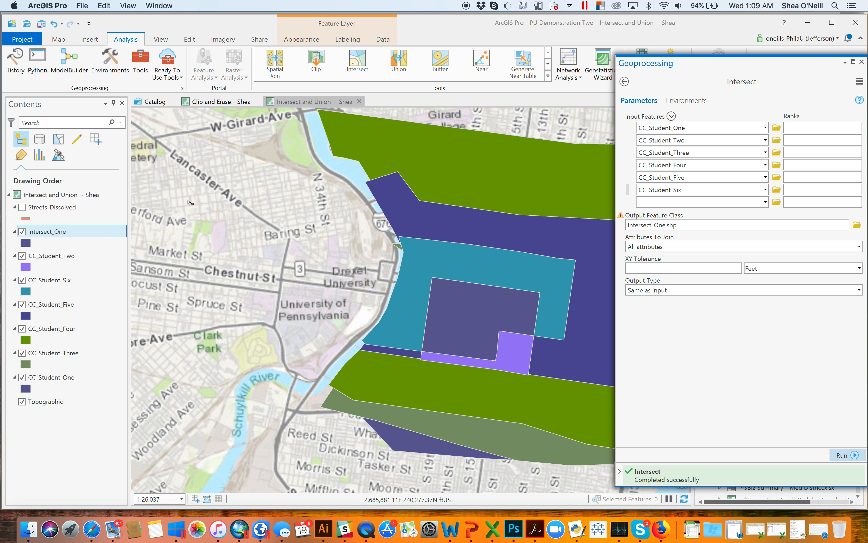
left_click(26, 244)
left_click(48, 295)
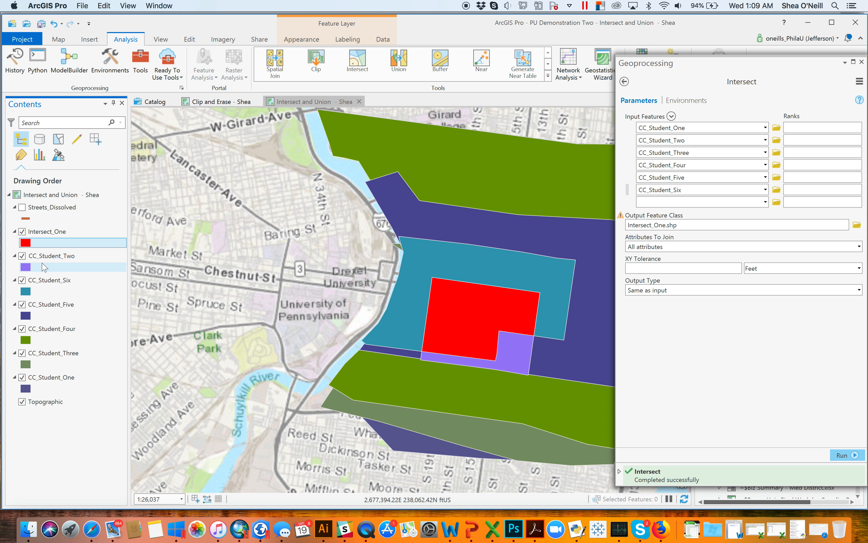
Step: Hide the CC_Student_Two, CC_Student_Six, CC_Student_Five, CC_Student_Four and CC_Student_Three layers
left_click(22, 256)
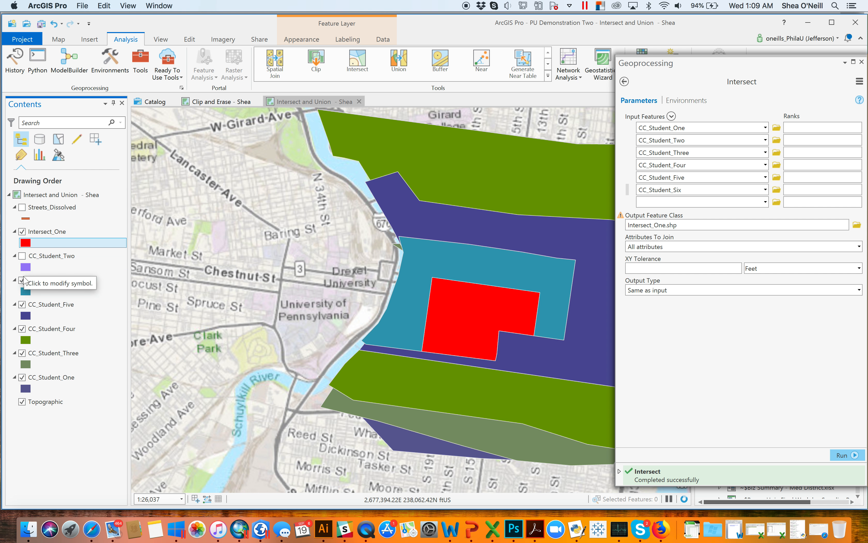
left_click(22, 280)
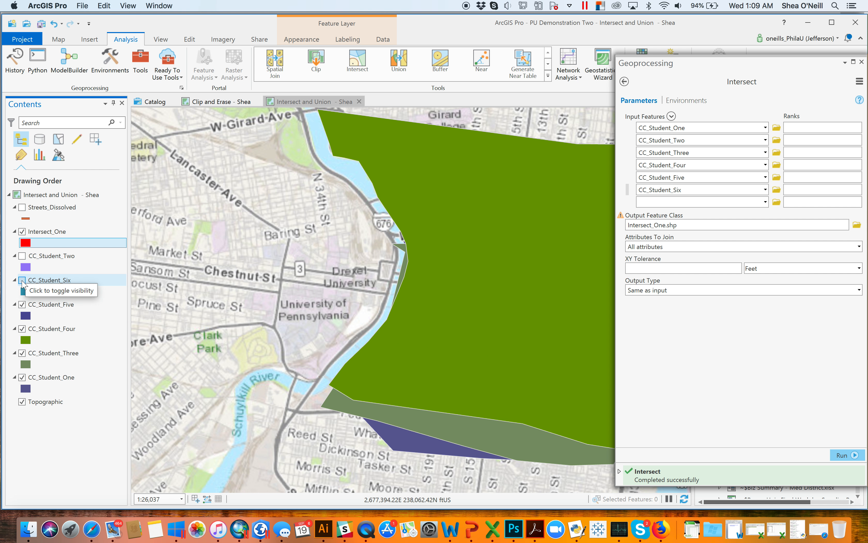
left_click(22, 304)
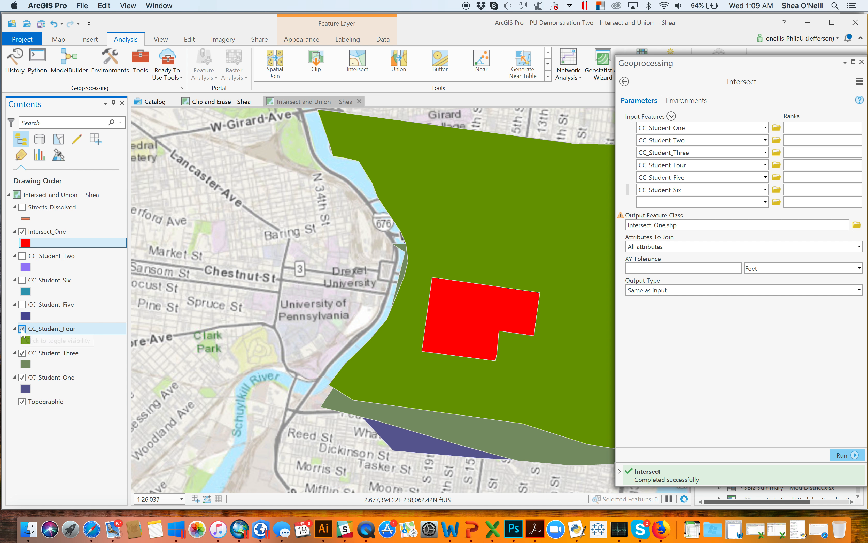
left_click(22, 329)
left_click(22, 353)
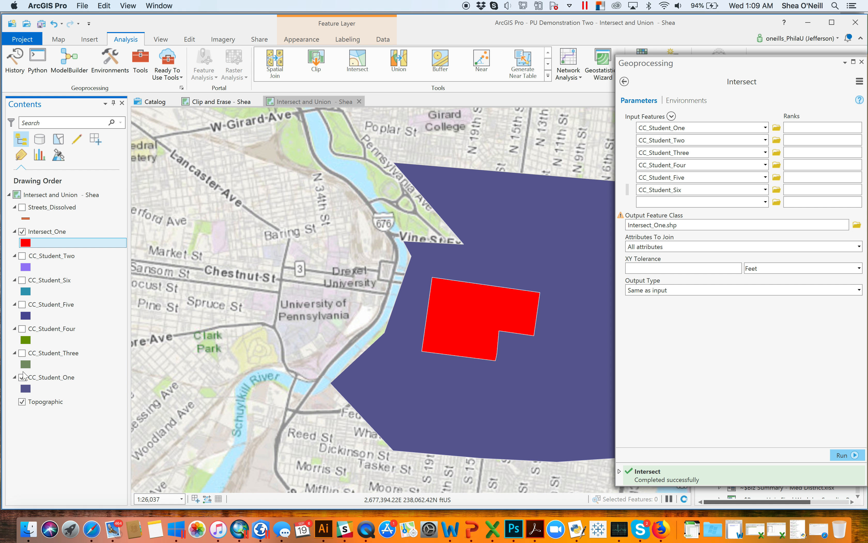
Step: Toggle CC_Student_One and CC_Student_Three to compare them with the intersect result, leaving both layers hidden
left_click(22, 377)
left_click(22, 377)
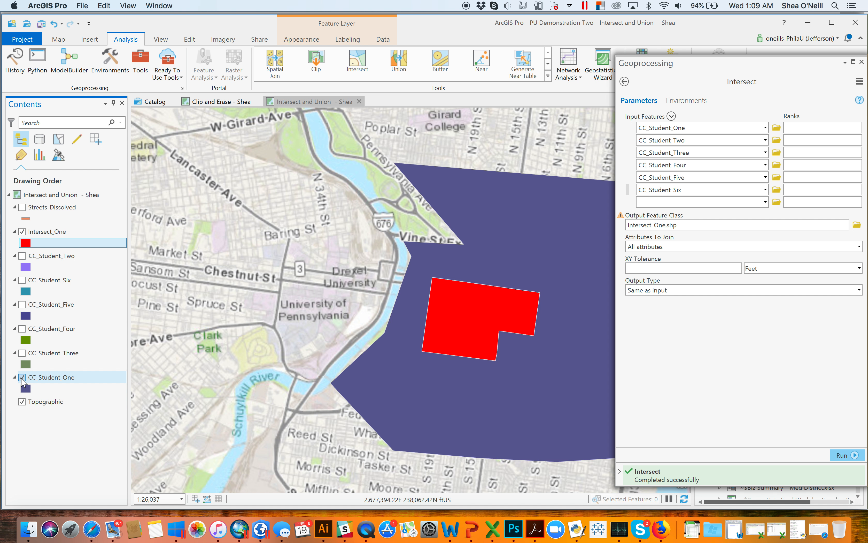
left_click(22, 353)
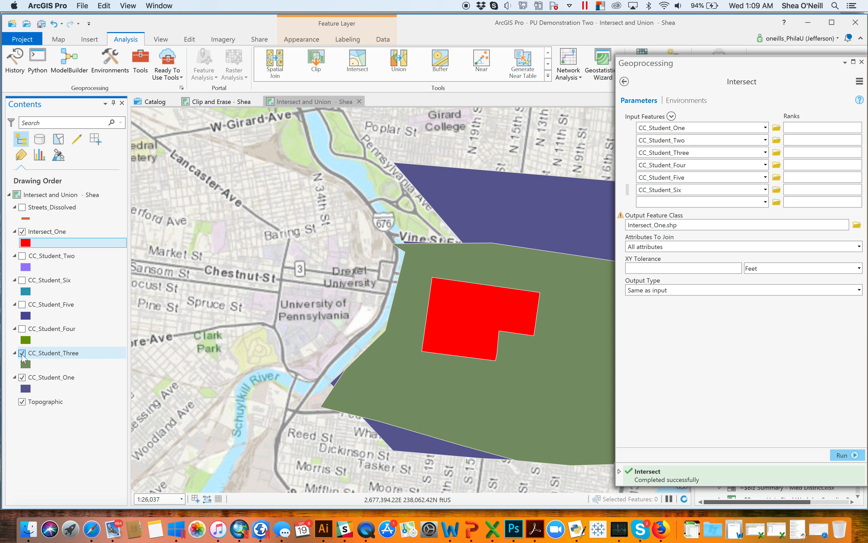
left_click(22, 353)
left_click(22, 376)
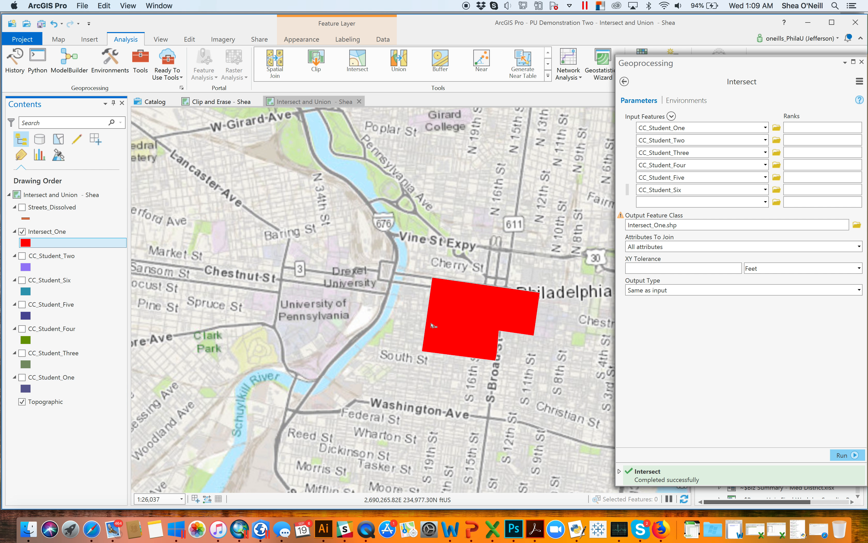
Step: Open the attribute table of the Intersect_One layer and check its record
right_click(55, 237)
left_click(89, 275)
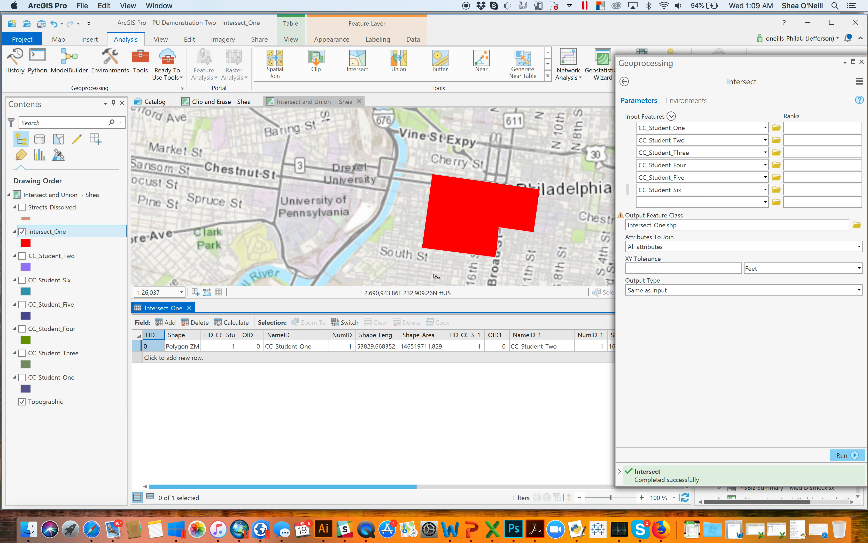
left_click(276, 347)
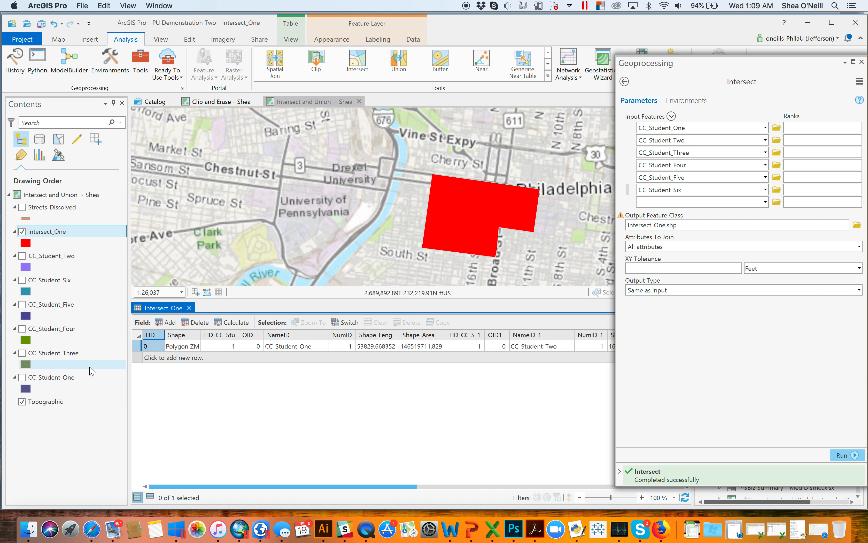
Step: Open the attribute tables of the CC_Student_One and CC_Student_Two layers alongside the intersect result's table
right_click(53, 381)
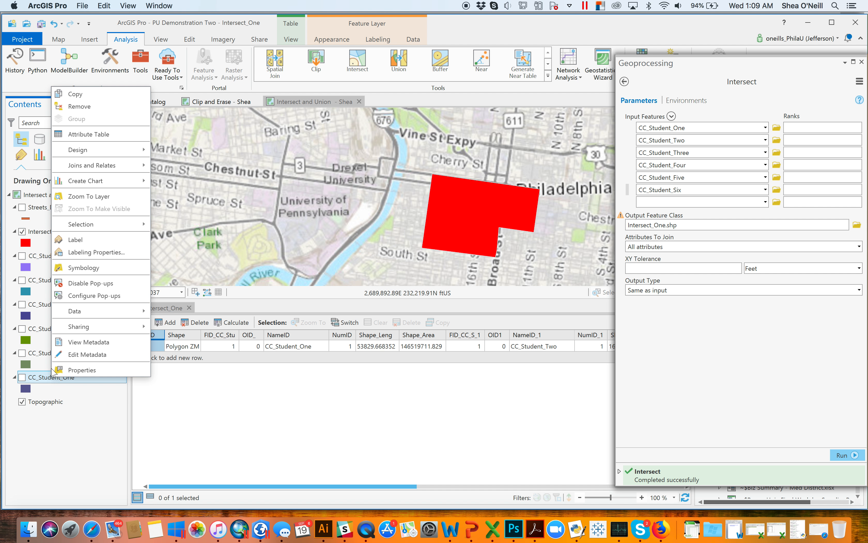
left_click(89, 134)
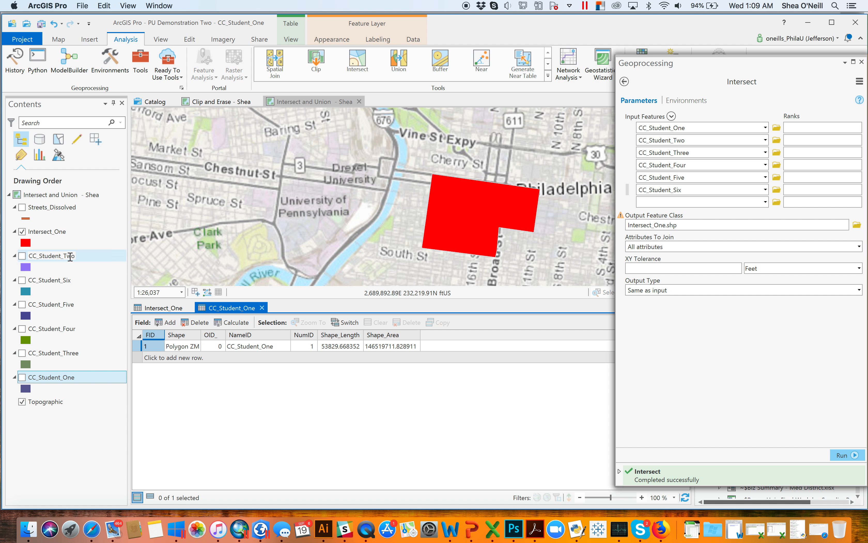
right_click(69, 256)
left_click(51, 285)
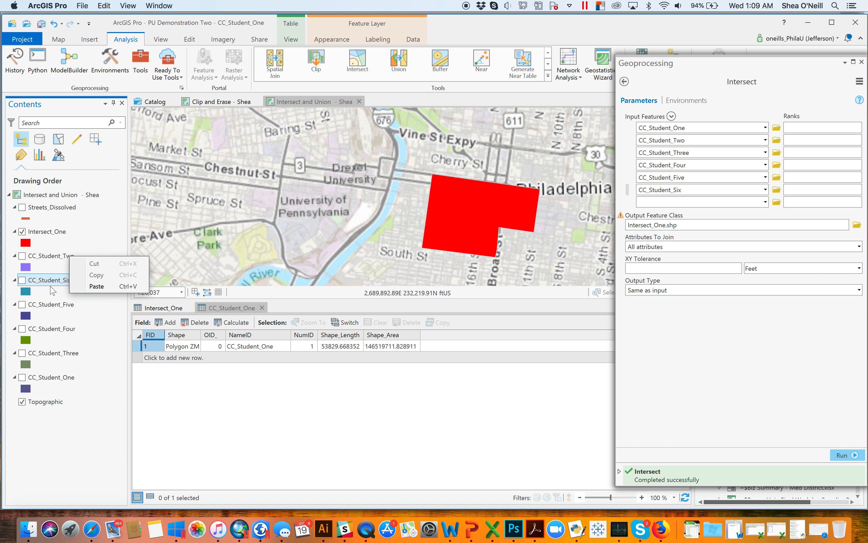
left_click(56, 257)
right_click(56, 261)
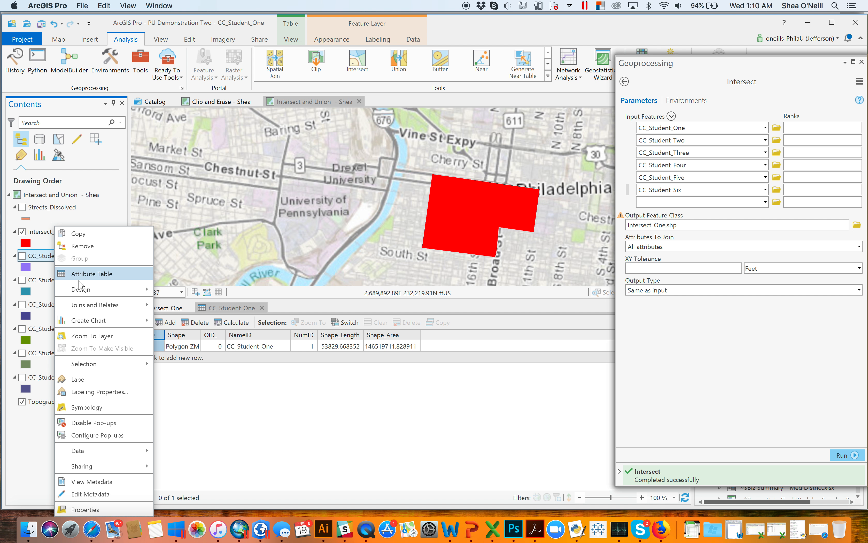
left_click(82, 273)
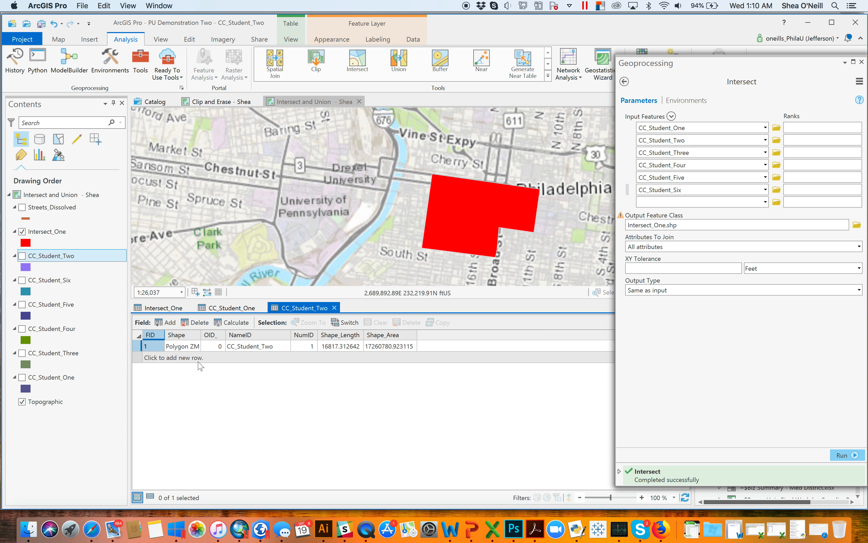
Step: Compare the shape length and area fields of CC_Student_One and CC_Student_Two with the joined fields in Intersect_One's table
left_click(226, 309)
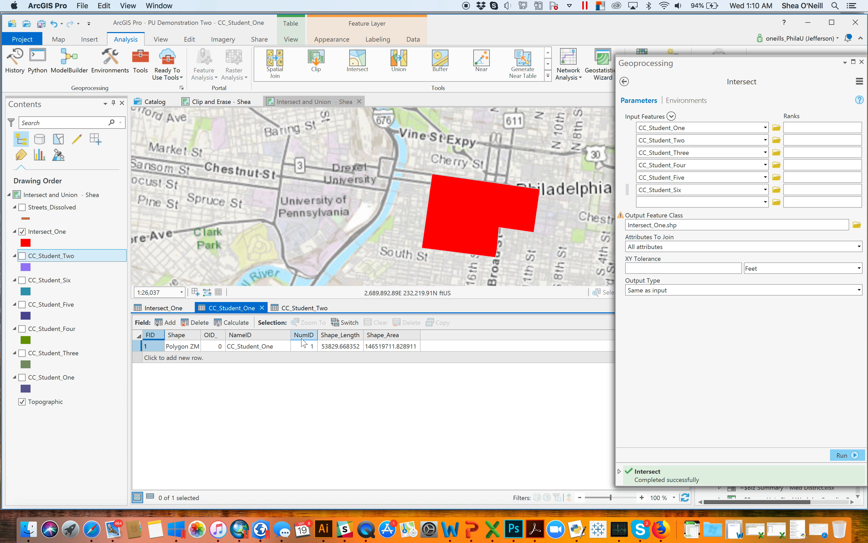
left_click(342, 346)
left_click(304, 308)
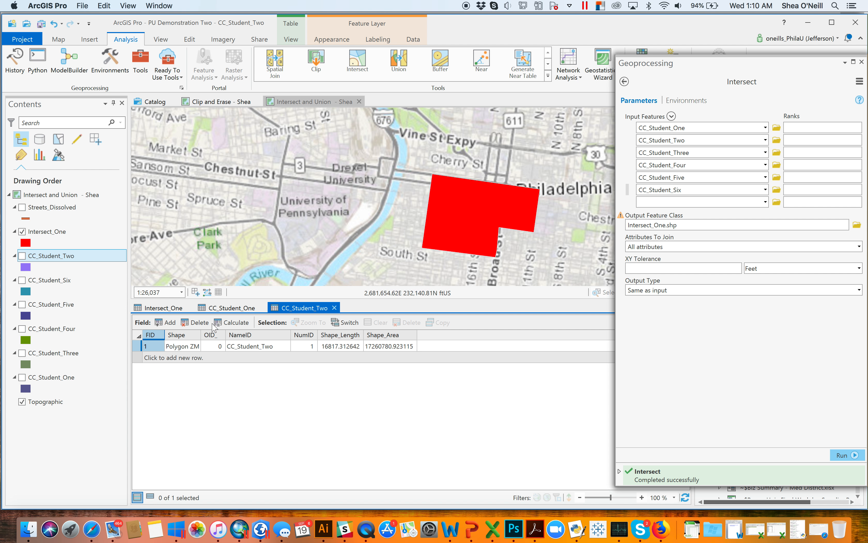
left_click(163, 309)
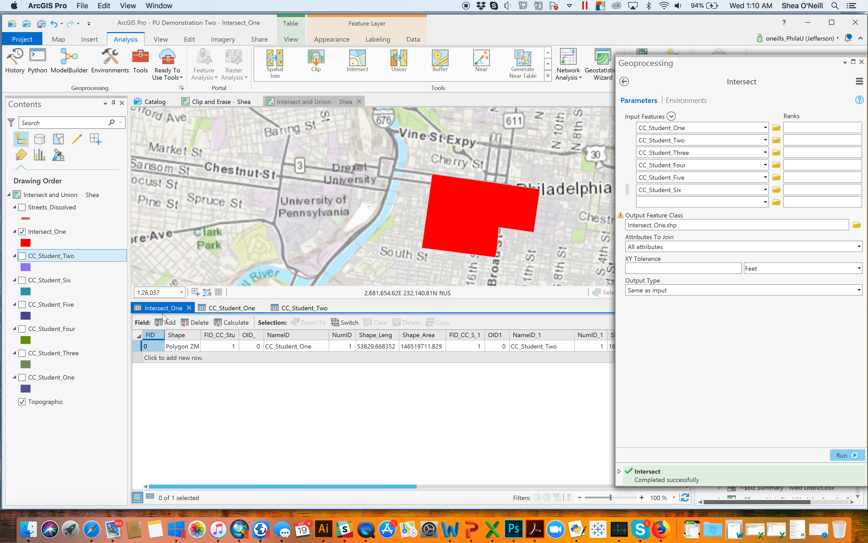
left_click(302, 348)
left_click(424, 347)
left_click_drag(411, 489, 461, 489)
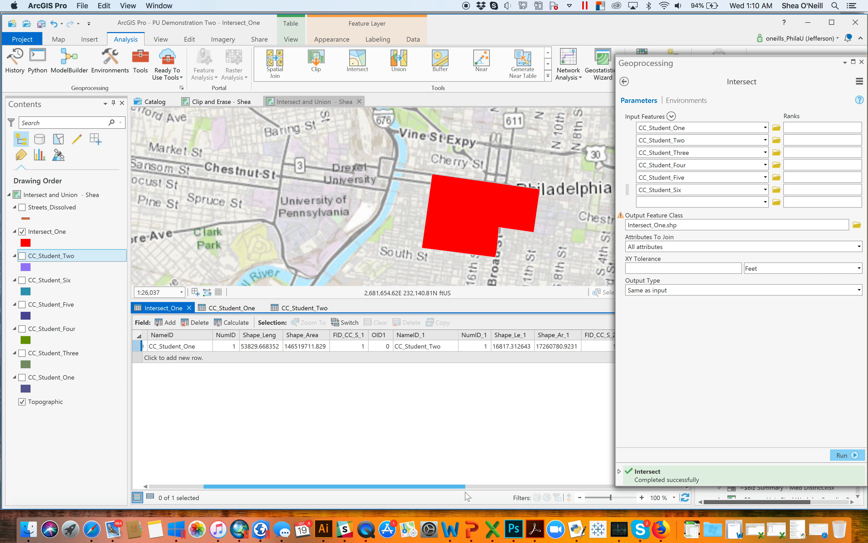
left_click_drag(463, 490, 541, 478)
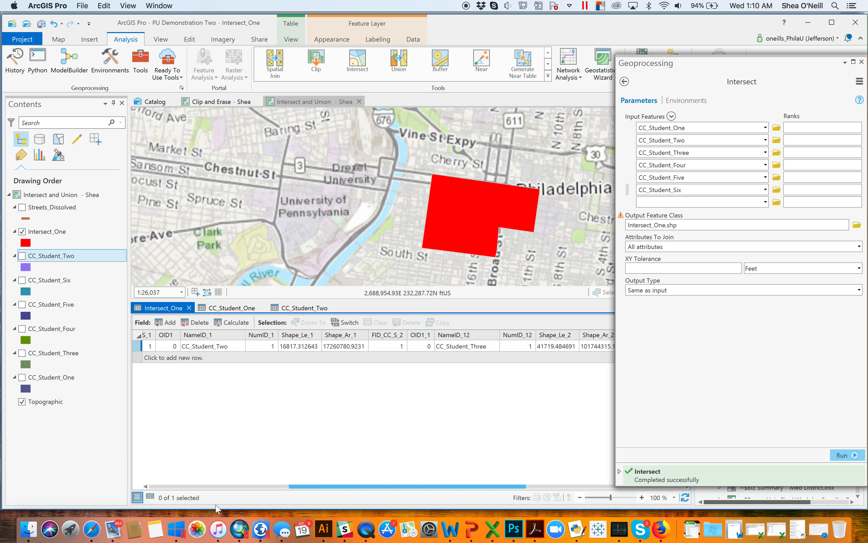
Step: Close the CC_Student_One, CC_Student_Two and Intersect_One attribute tables
left_click(300, 308)
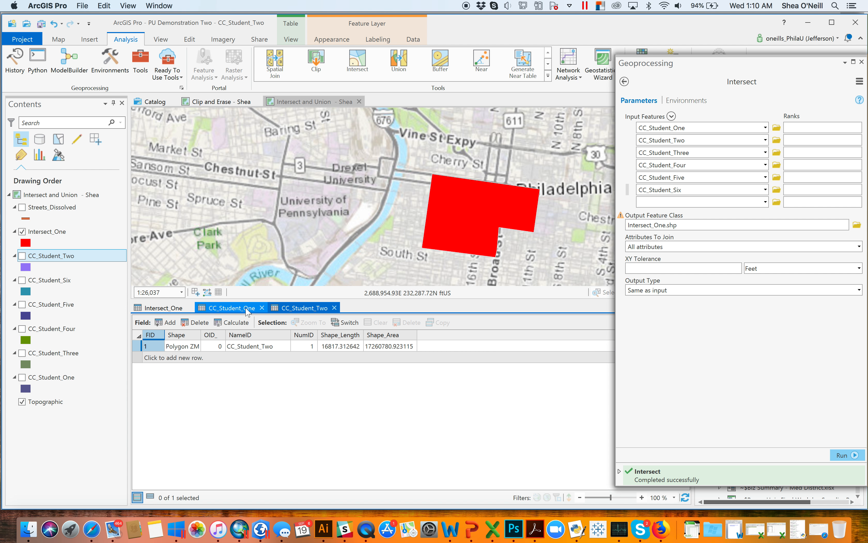
left_click(231, 308)
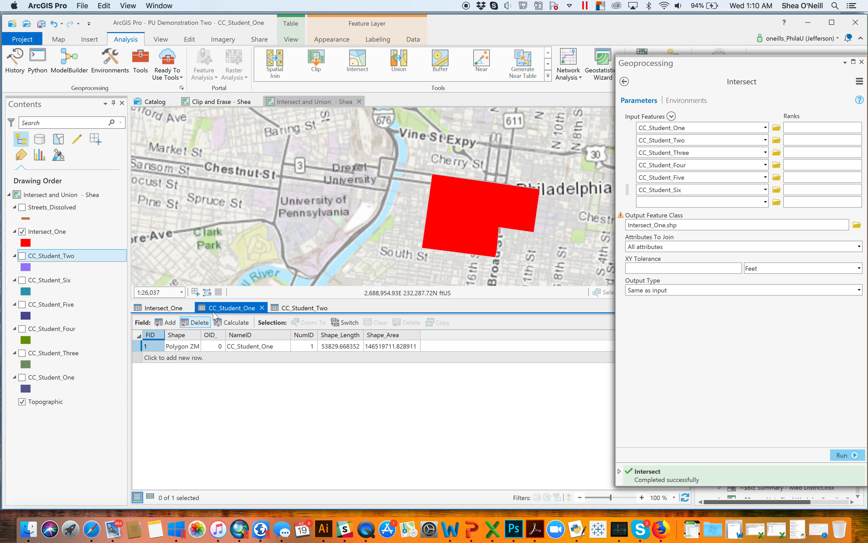
left_click(262, 308)
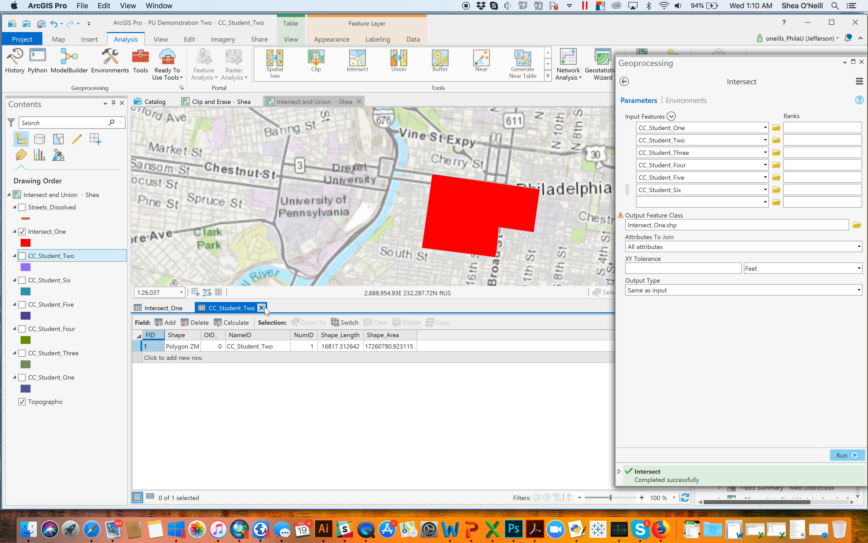
left_click(262, 307)
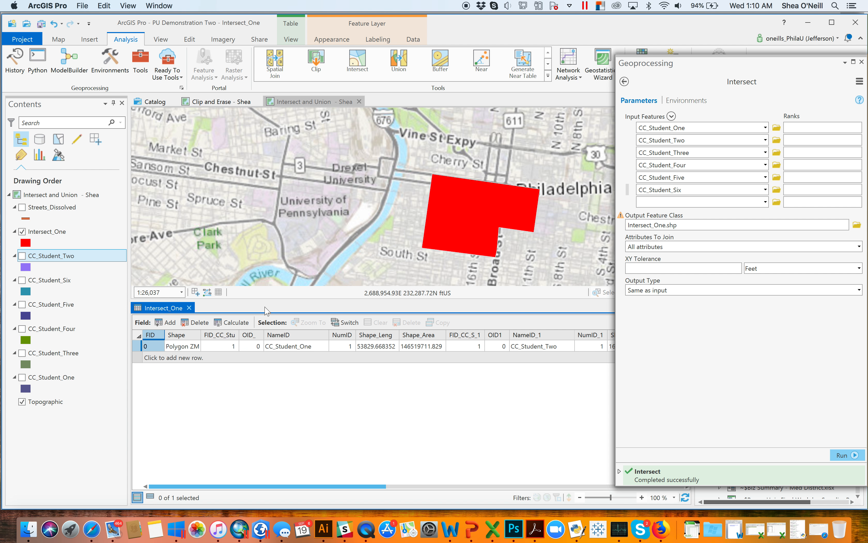
left_click(189, 308)
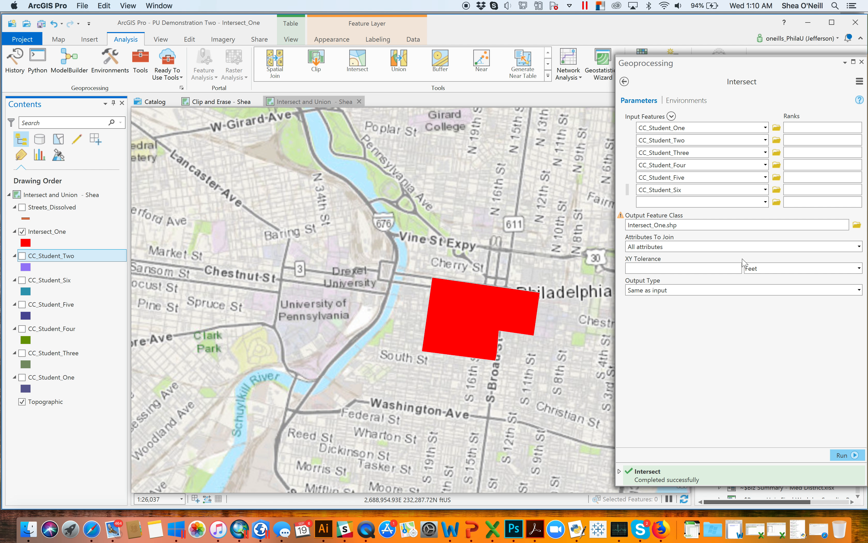
Step: Rename the Intersect tool's output feature class to Intersect_Two.shp
left_click(661, 224)
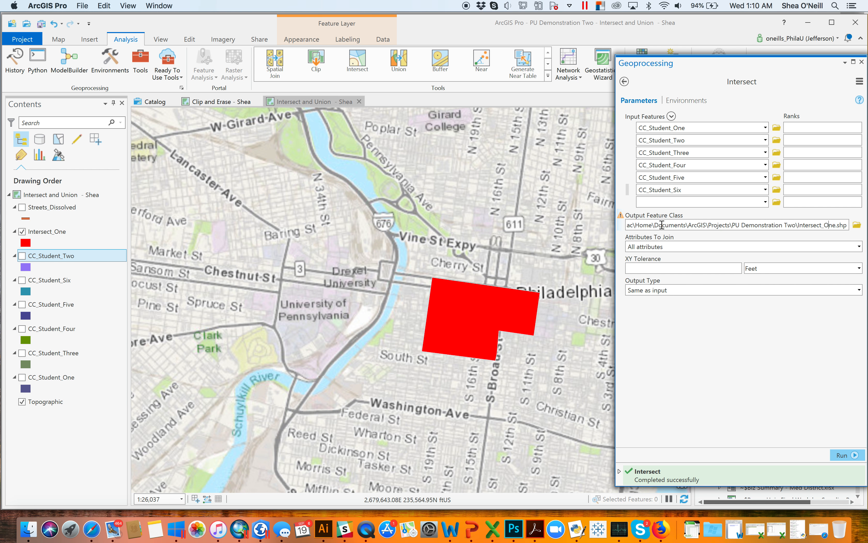
left_click(835, 225)
key("BackSpace")
key("BackSpace")
key("BackSpace")
type("Two")
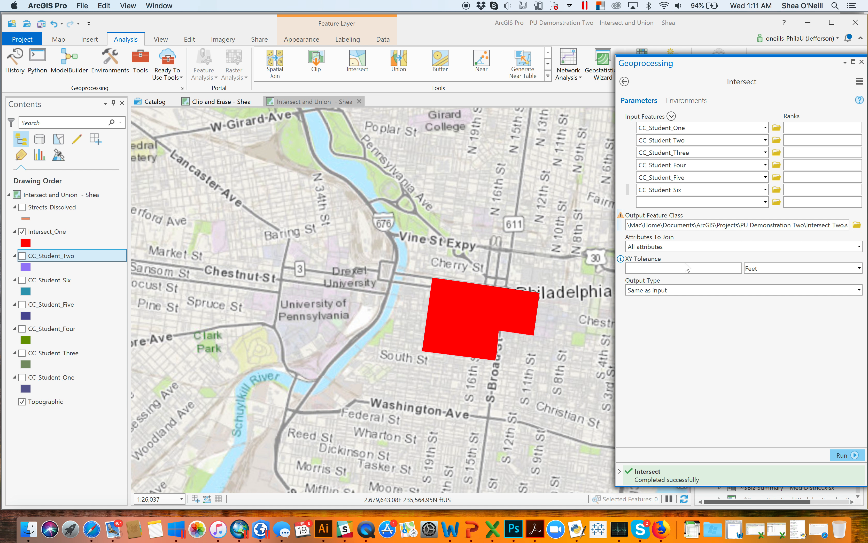
Step: Set the attributes to join to Only feature IDs and run the Intersect tool
left_click(858, 246)
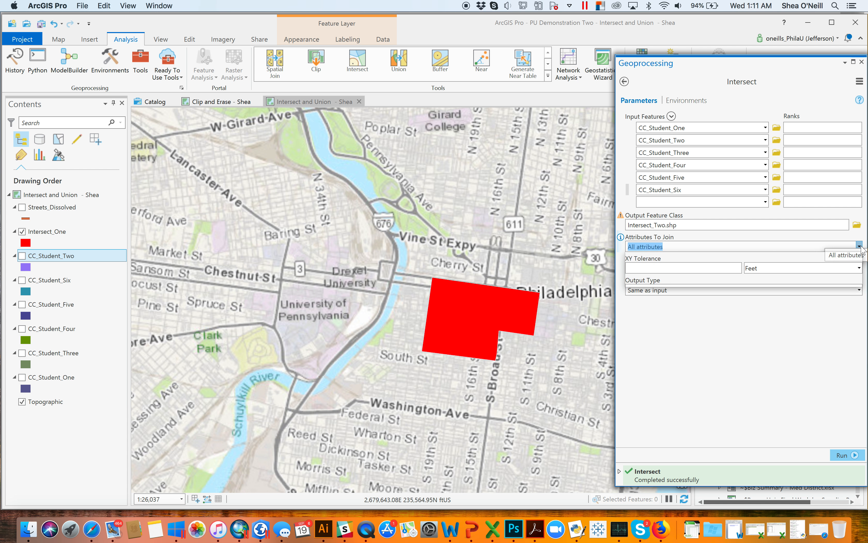
left_click(724, 270)
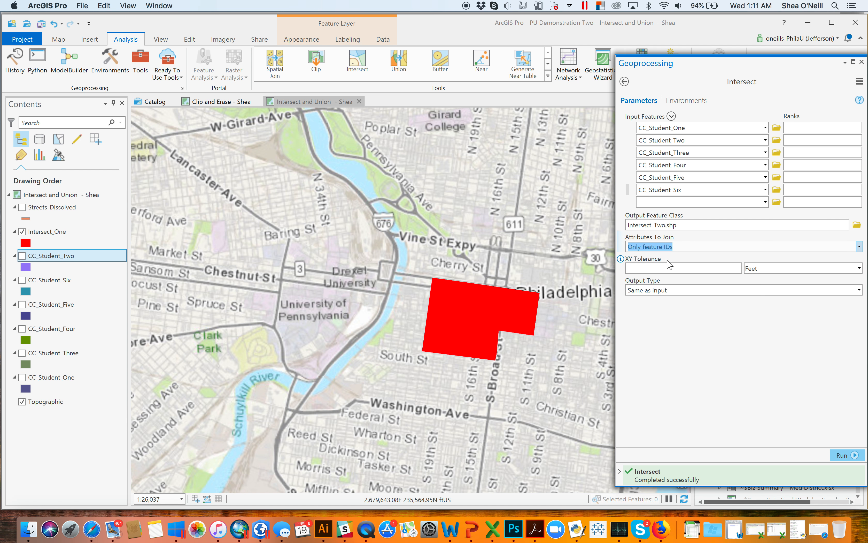
left_click(706, 390)
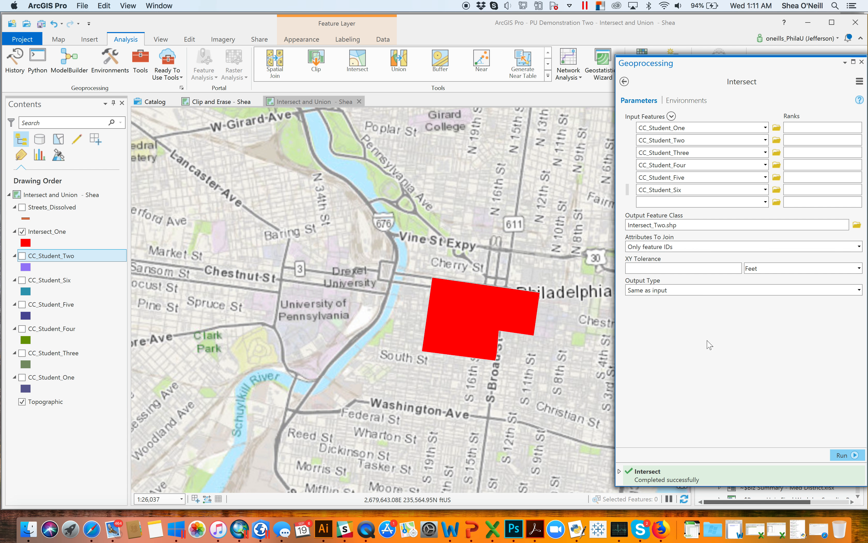
left_click(852, 455)
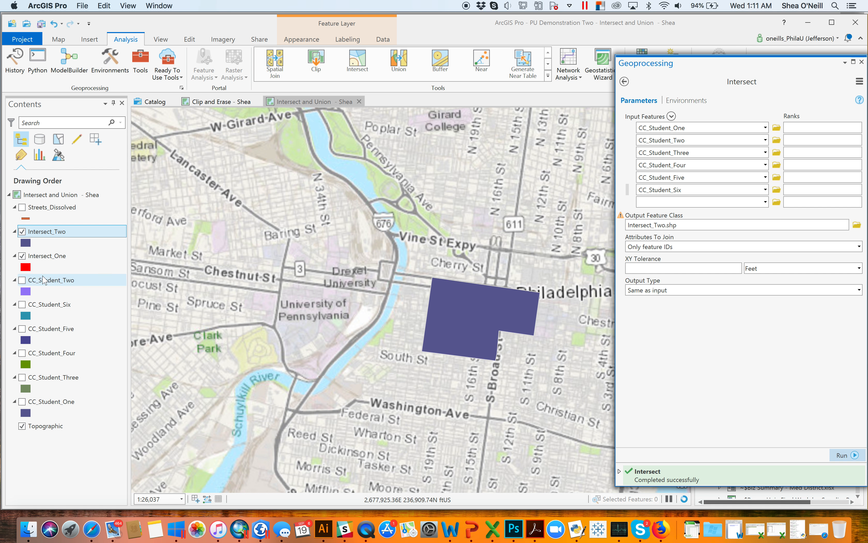
Step: Hide the Intersect_One layer and inspect the FID fields in the attribute table of Intersect_Two
left_click(22, 256)
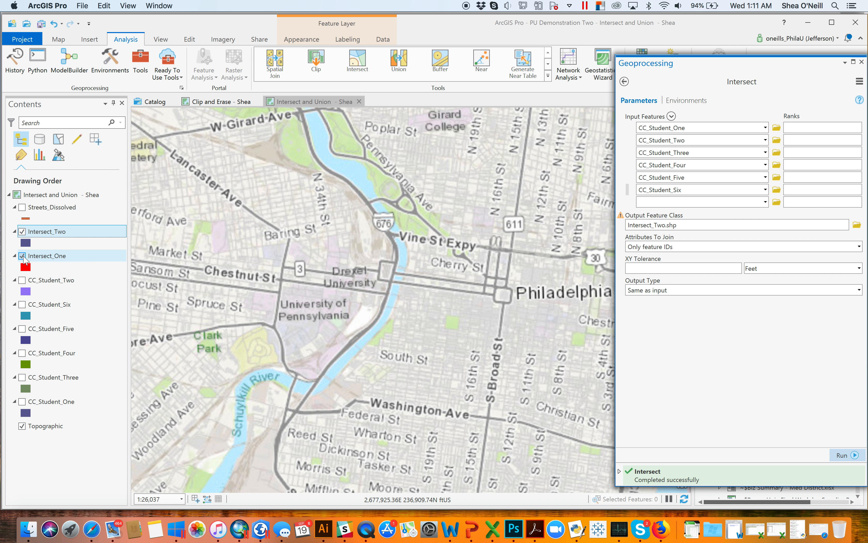
right_click(44, 235)
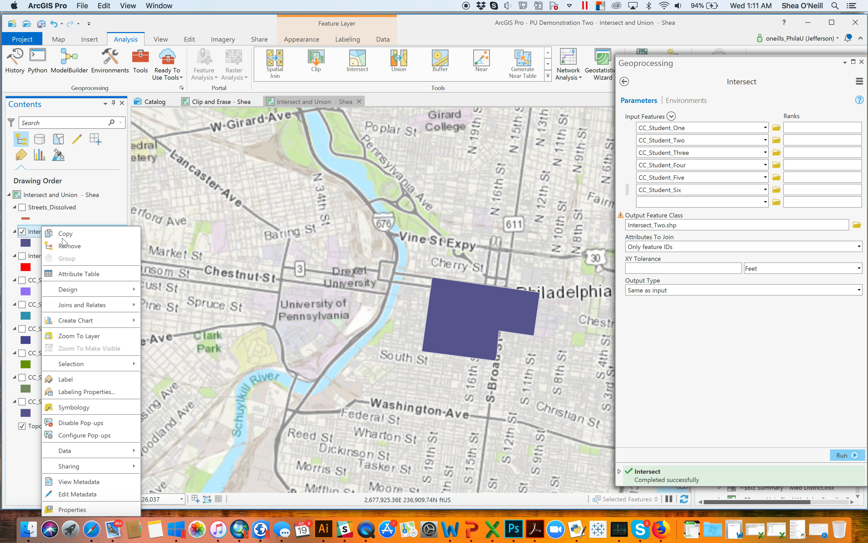
left_click(88, 274)
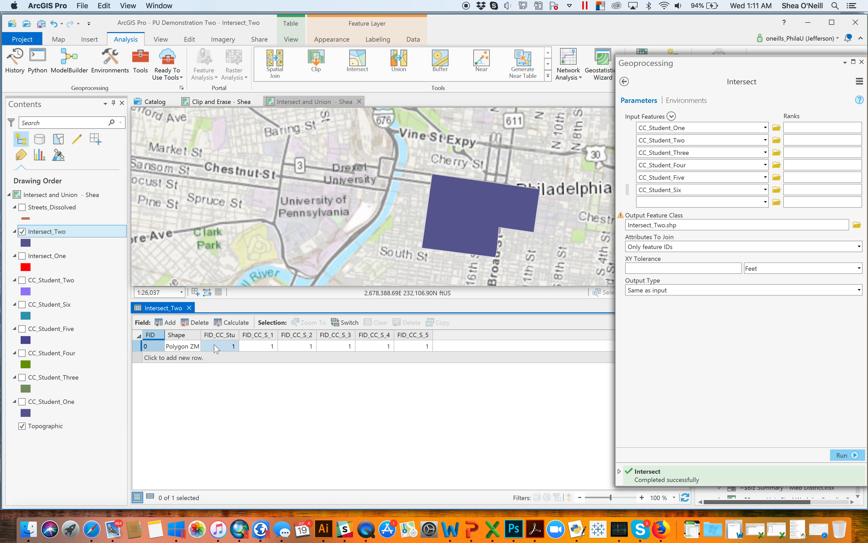
mouse_move(219, 337)
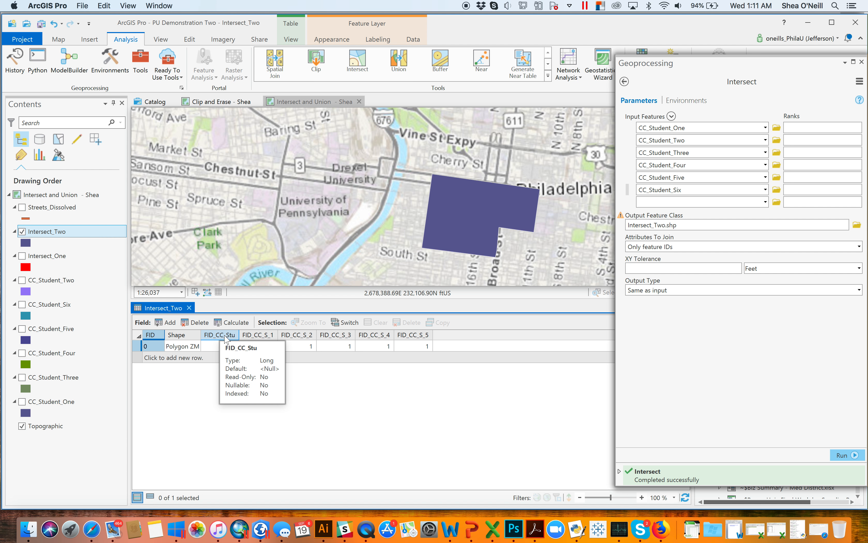
mouse_move(267, 337)
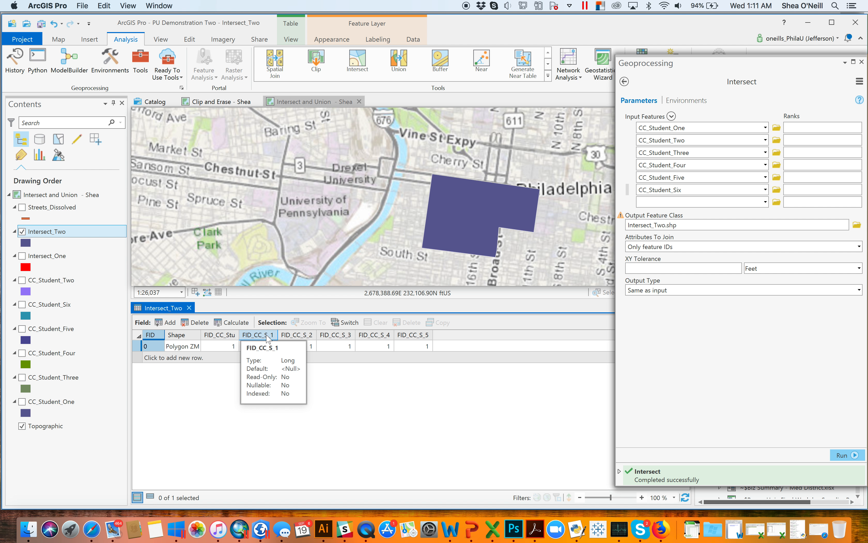
mouse_move(370, 339)
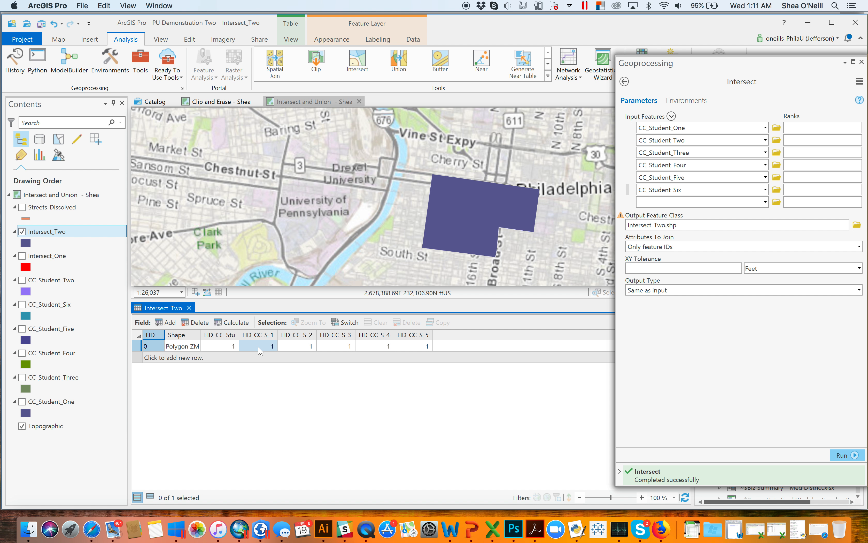
Step: Close the Intersect_Two table and display only Streets_Dissolved and CC_Student_One over the Topographic basemap
left_click(189, 308)
left_click(22, 231)
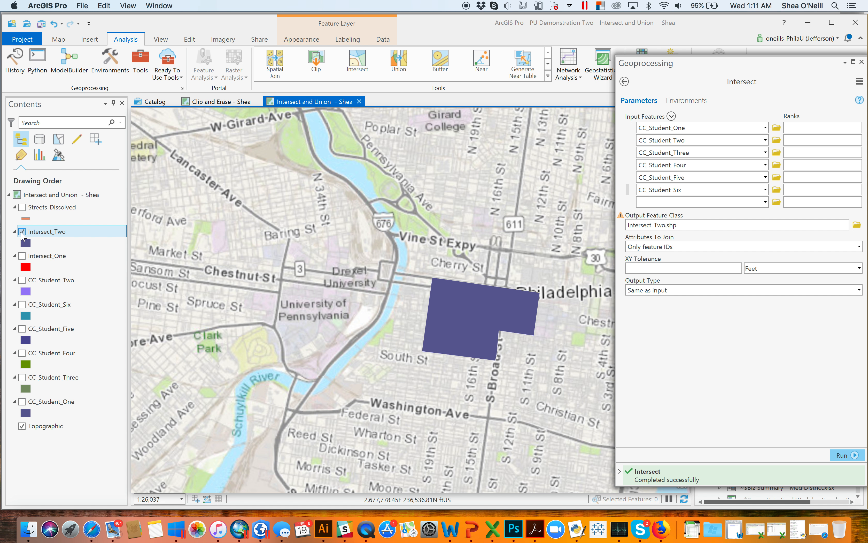
left_click(22, 208)
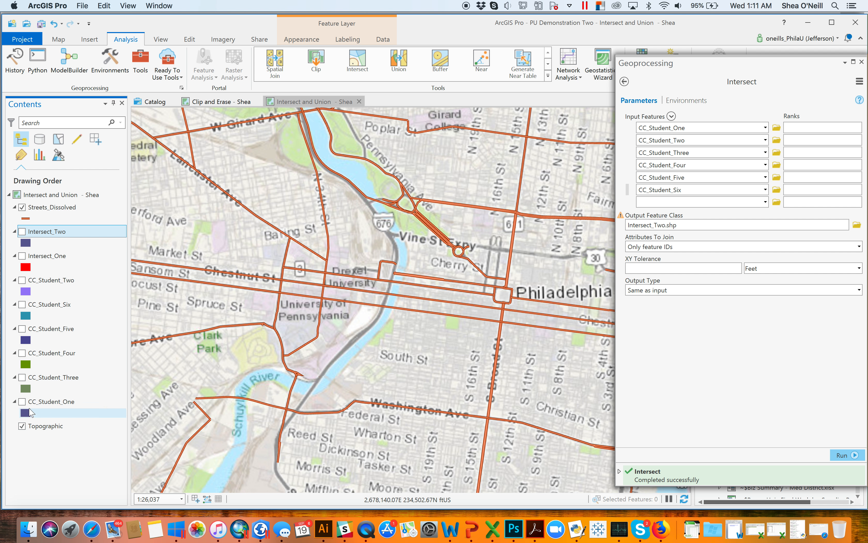
left_click(22, 401)
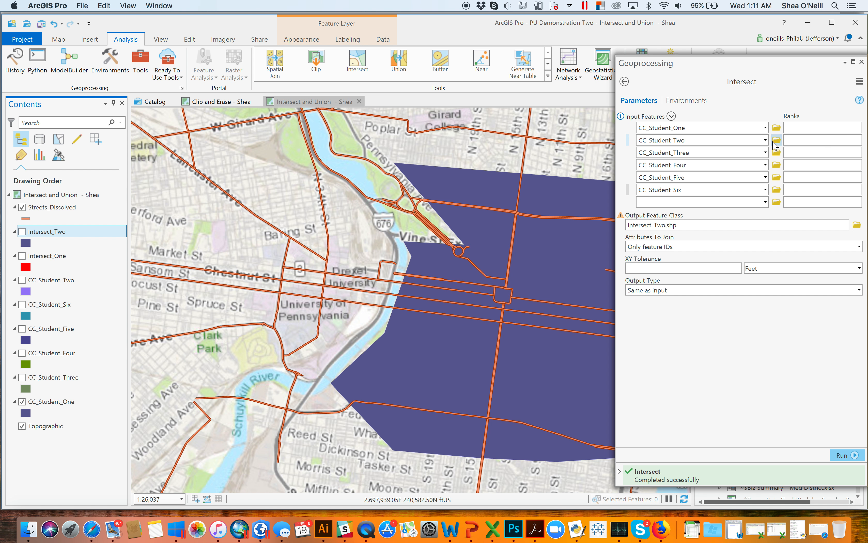
Step: Reopen the Intersect tool with cleared parameters and set Streets_Dissolved and CC_Student_One as its input features
left_click_drag(628, 140, 628, 139)
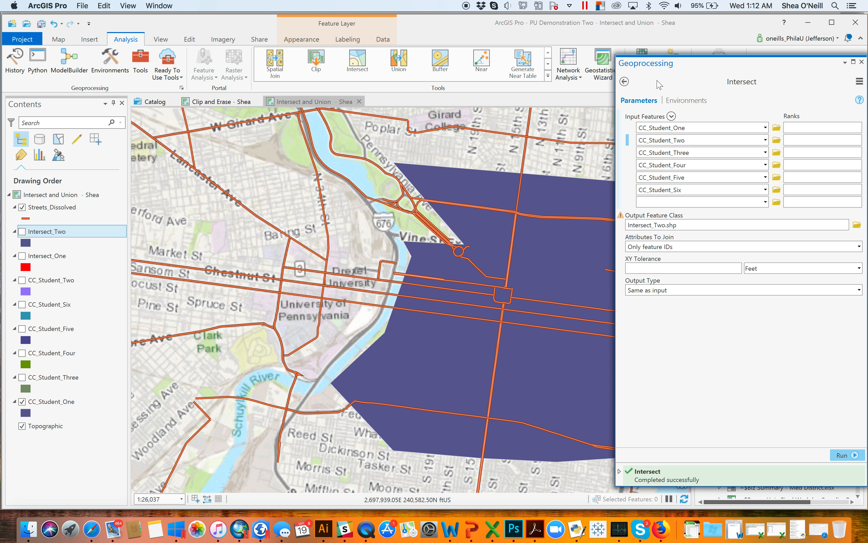
left_click(623, 83)
left_click(680, 188)
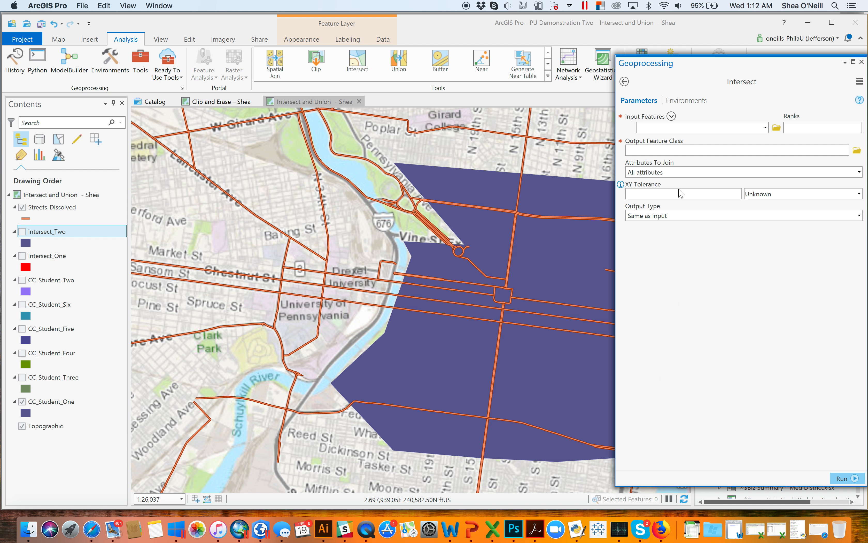
left_click(765, 128)
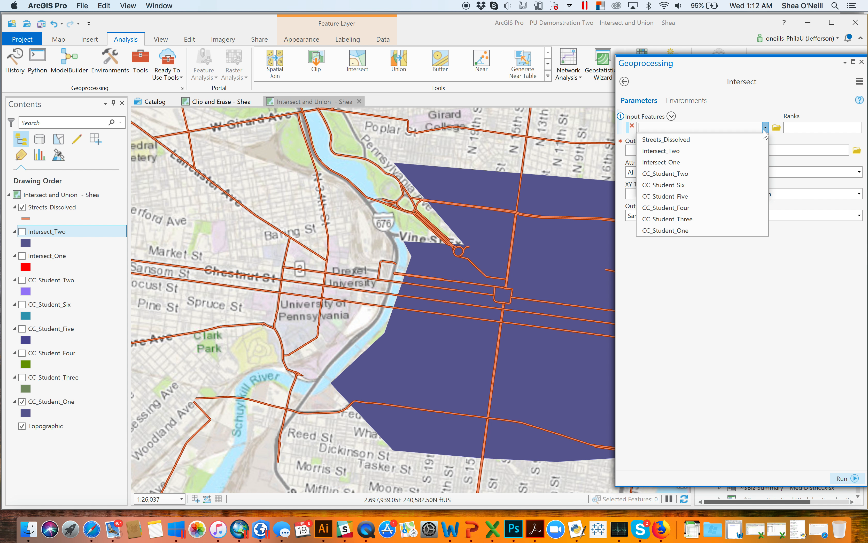
left_click(674, 139)
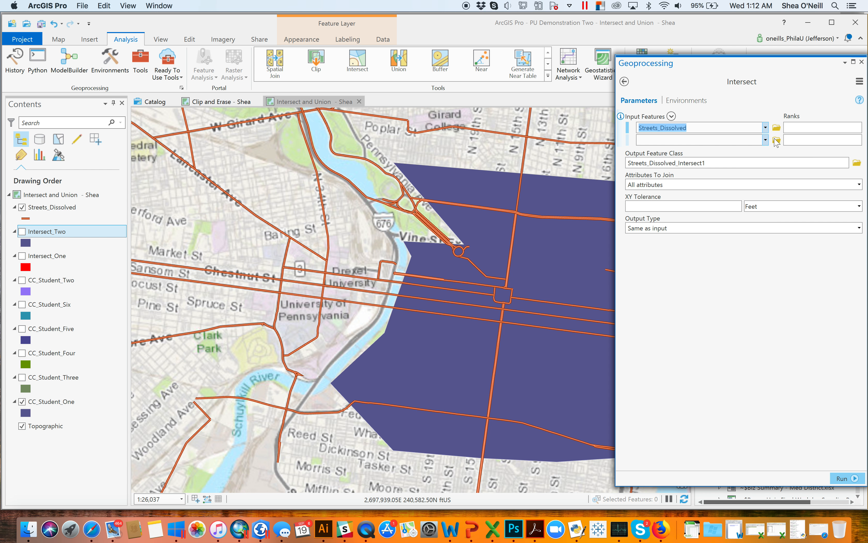
left_click(765, 140)
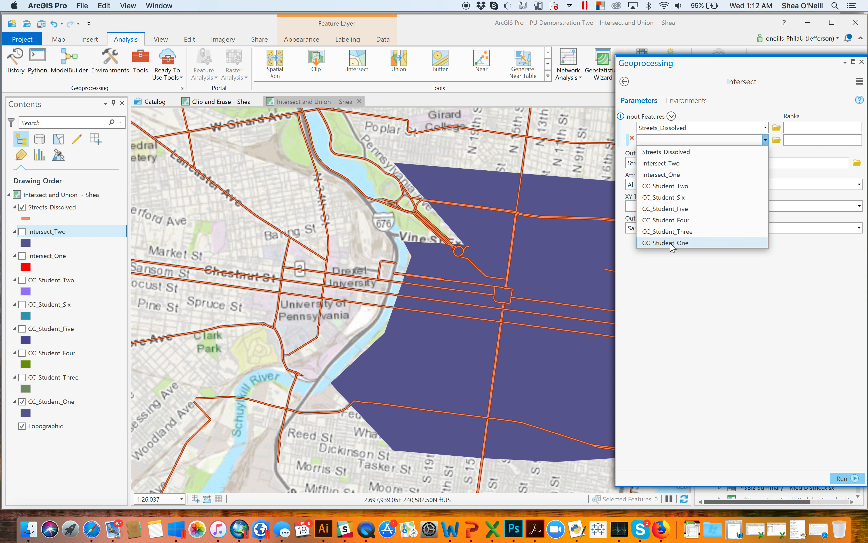
left_click(660, 163)
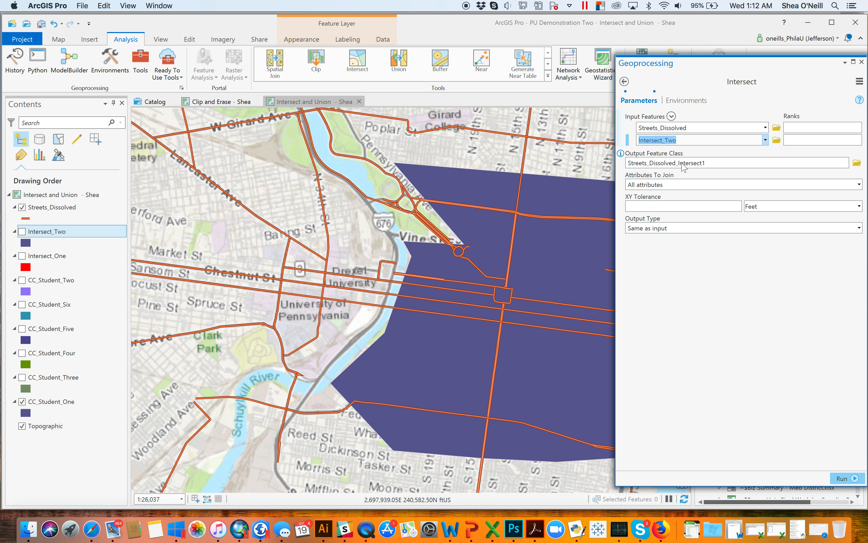
left_click(766, 140)
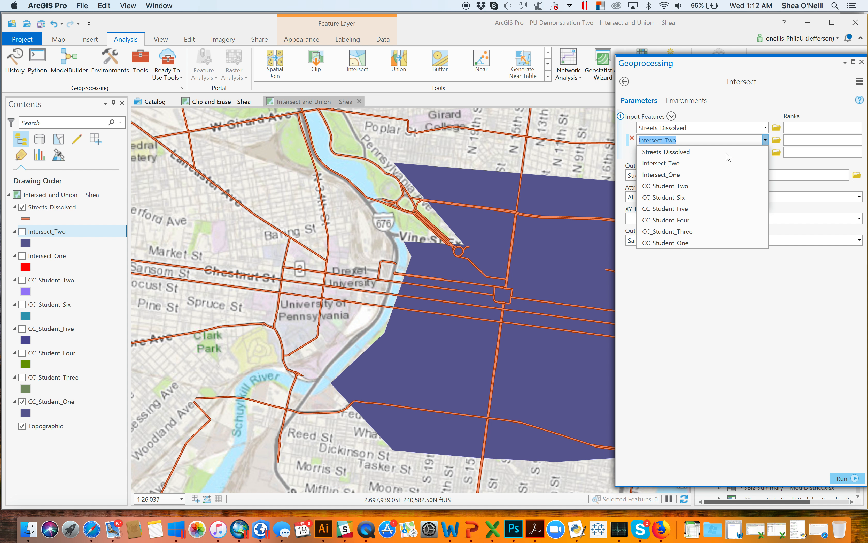
left_click(663, 243)
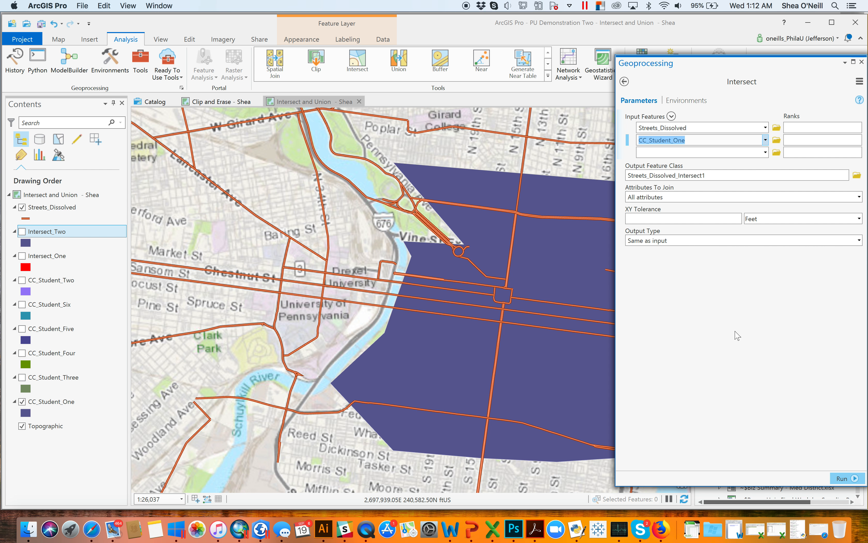
Step: Select the Girard Avenue line on the map, and replace that selection with the Broad Street line
left_click_drag(351, 238, 256, 251)
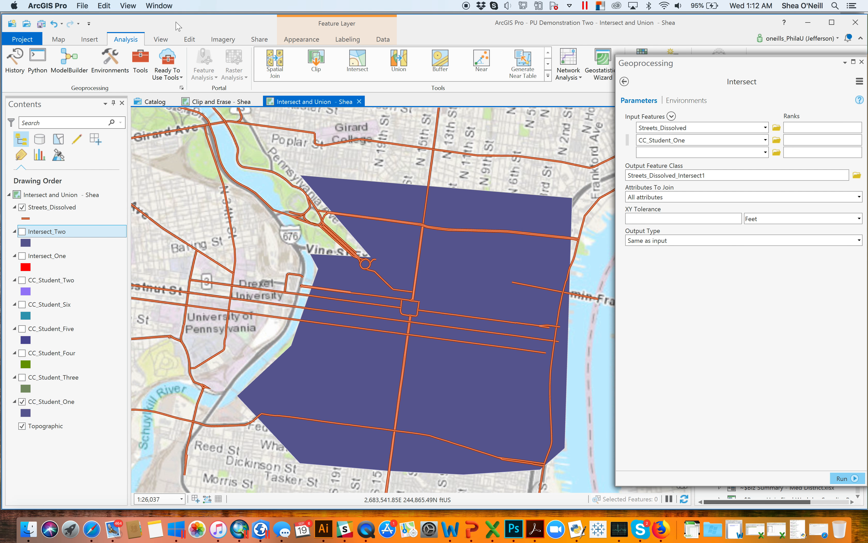
left_click(58, 39)
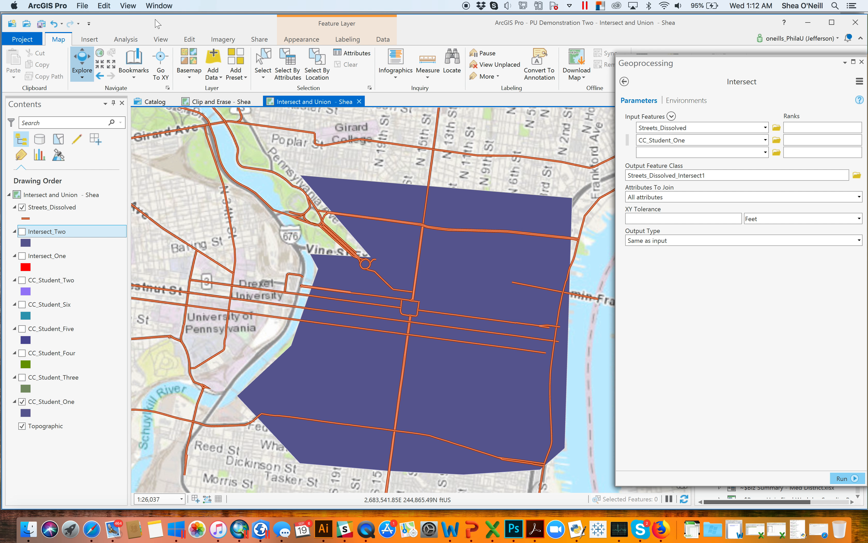
left_click(263, 62)
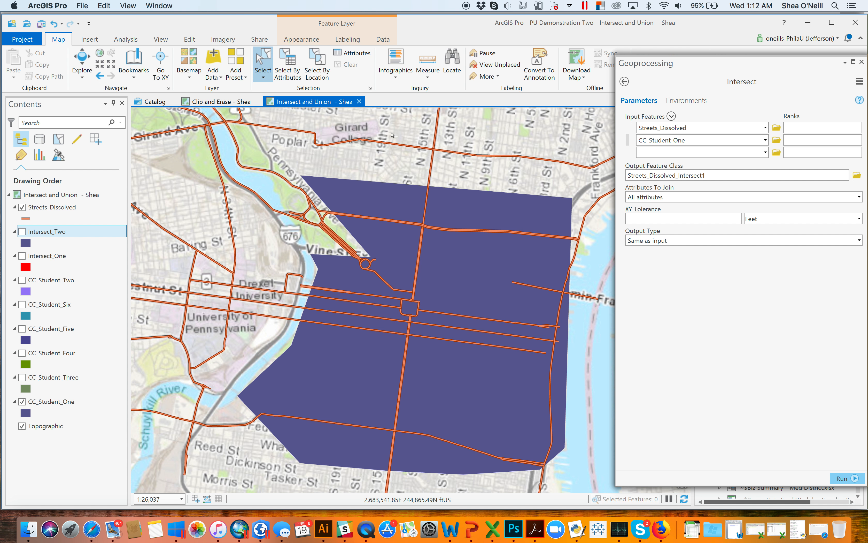
left_click(394, 146)
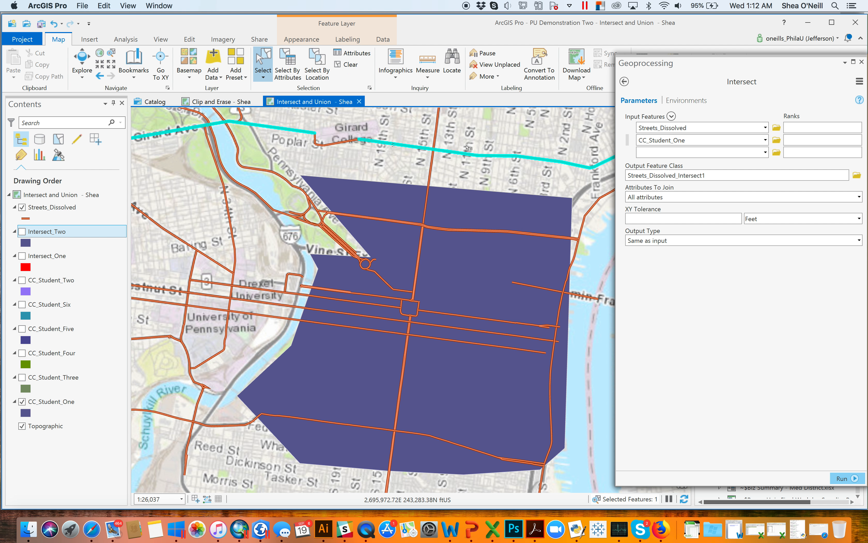
left_click(439, 133)
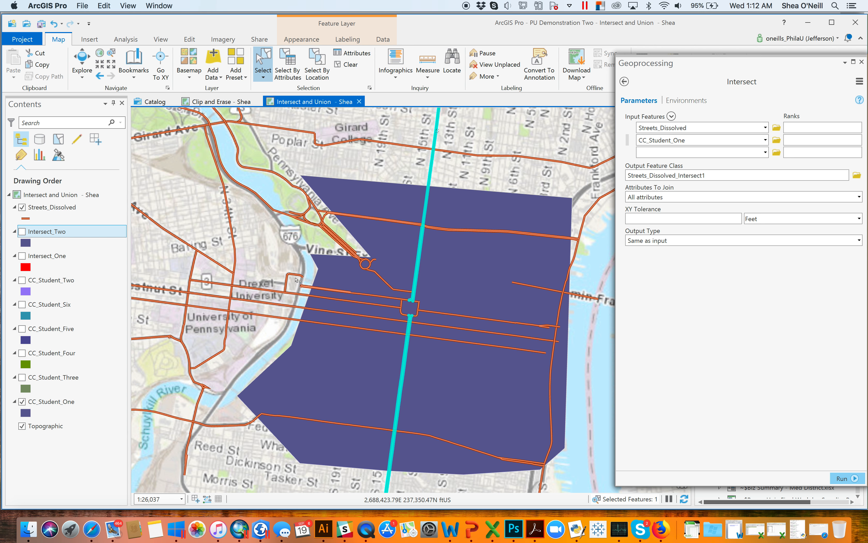
Step: Examine the selected street's record in the Streets_Dissolved attribute table, clear the selection and close the table
right_click(58, 211)
left_click(100, 257)
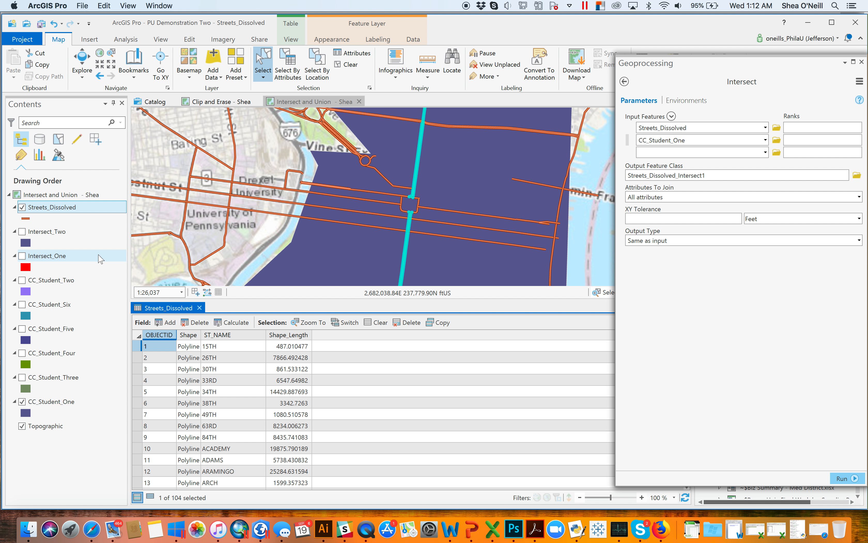
left_click(150, 497)
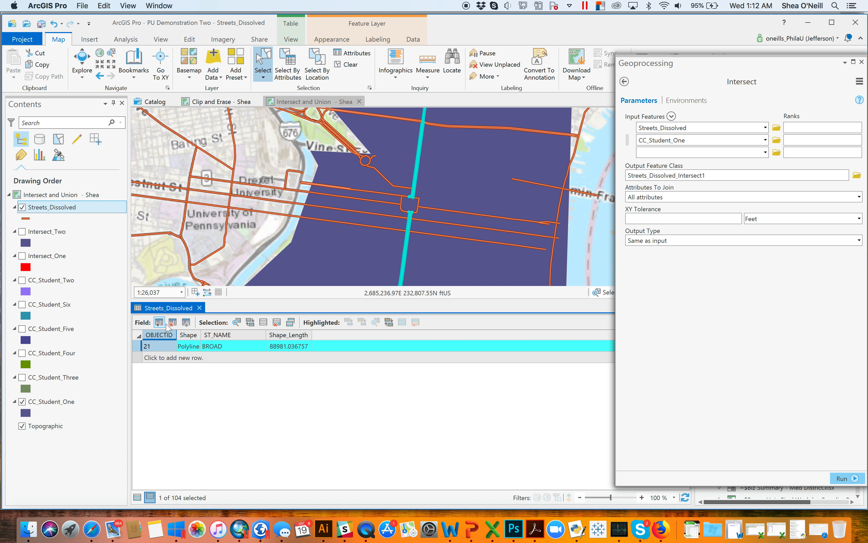
left_click(351, 65)
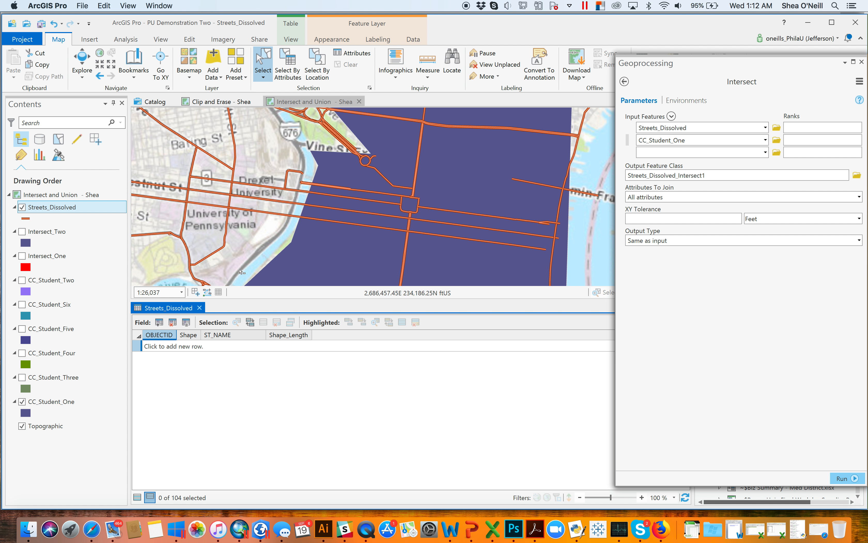
left_click(138, 498)
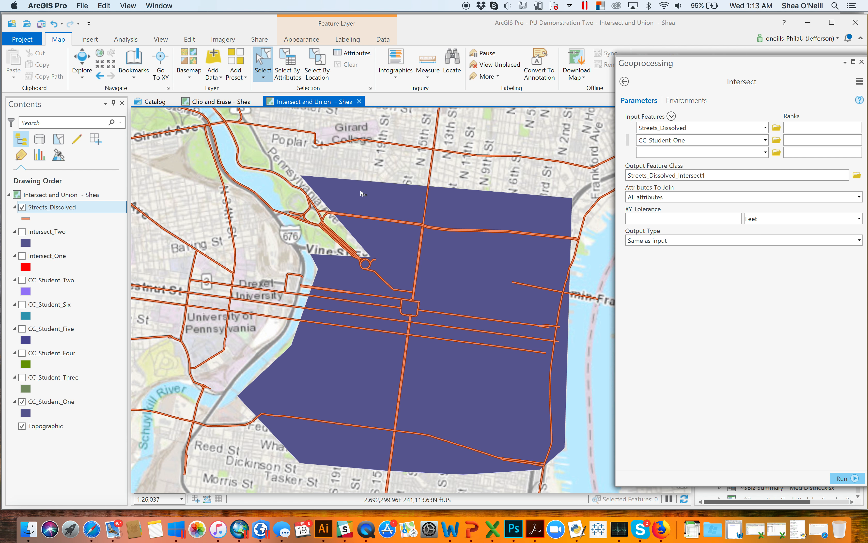
Step: Run the Intersect tool with the output type set to Point and recolor the resulting points bright green
left_click(859, 240)
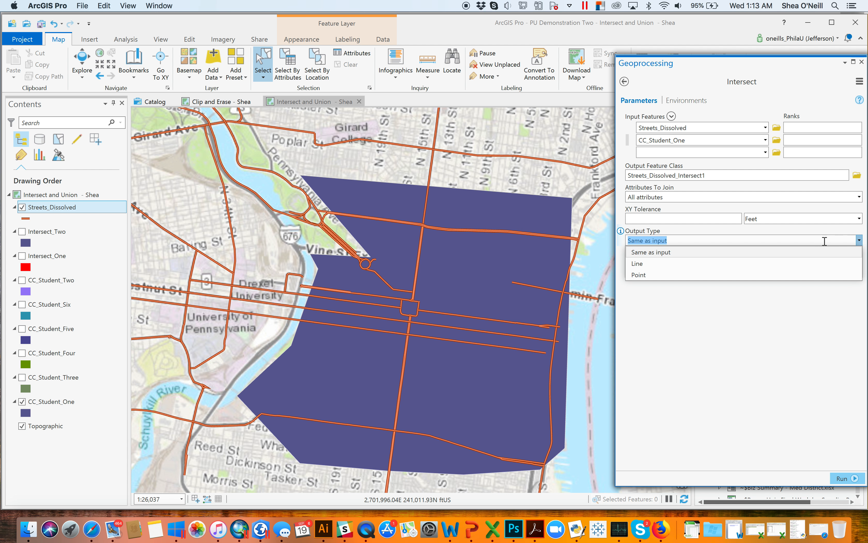
left_click(741, 275)
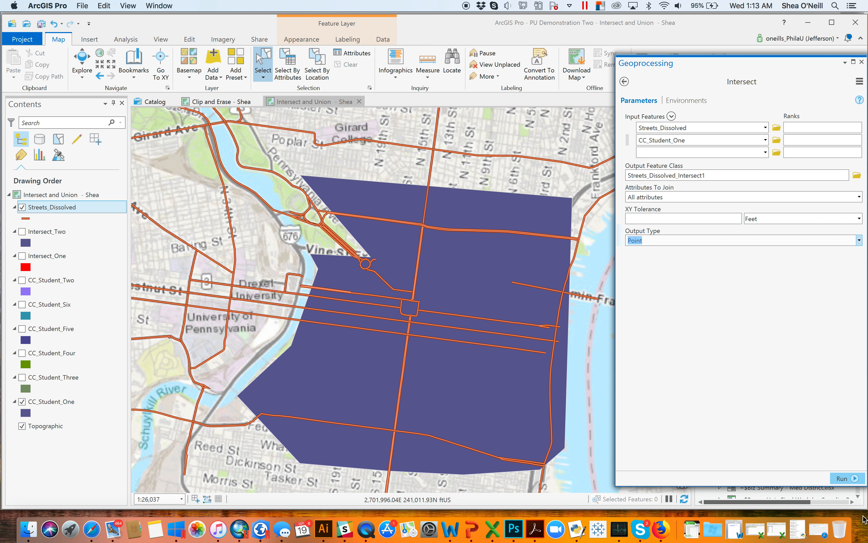
left_click(845, 475)
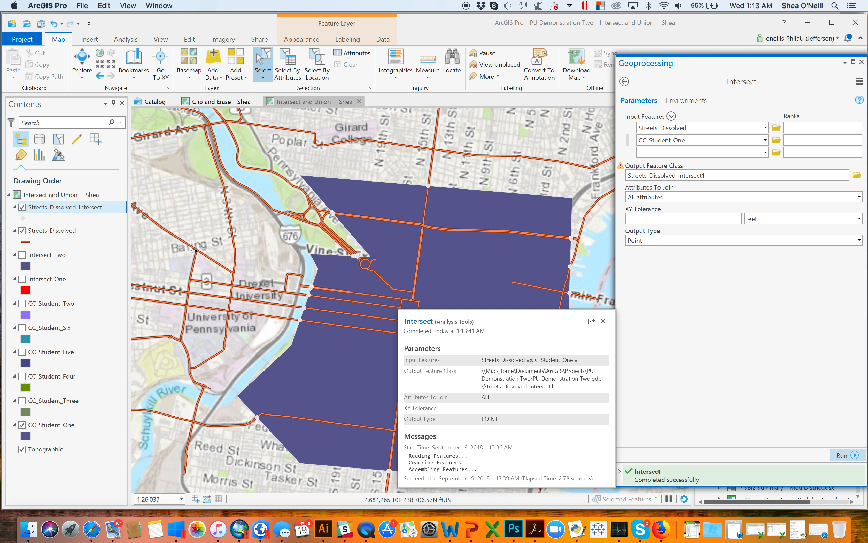
right_click(23, 219)
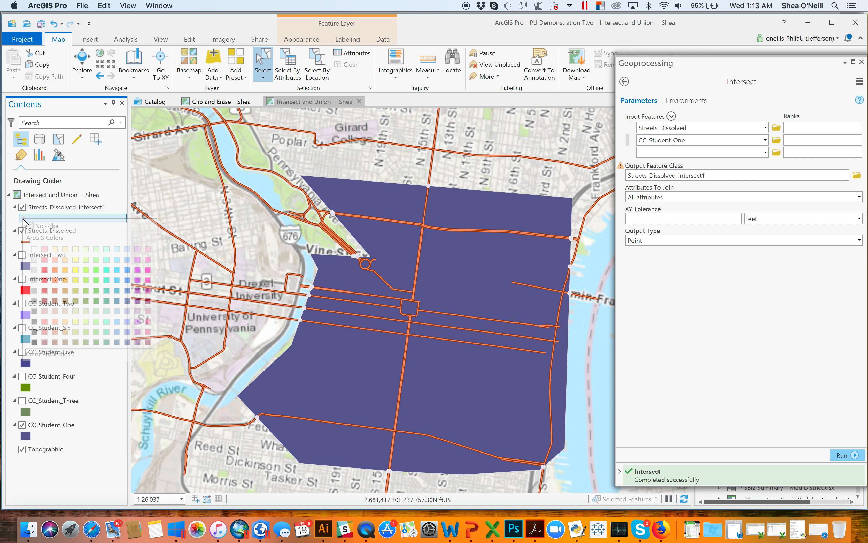
left_click(96, 269)
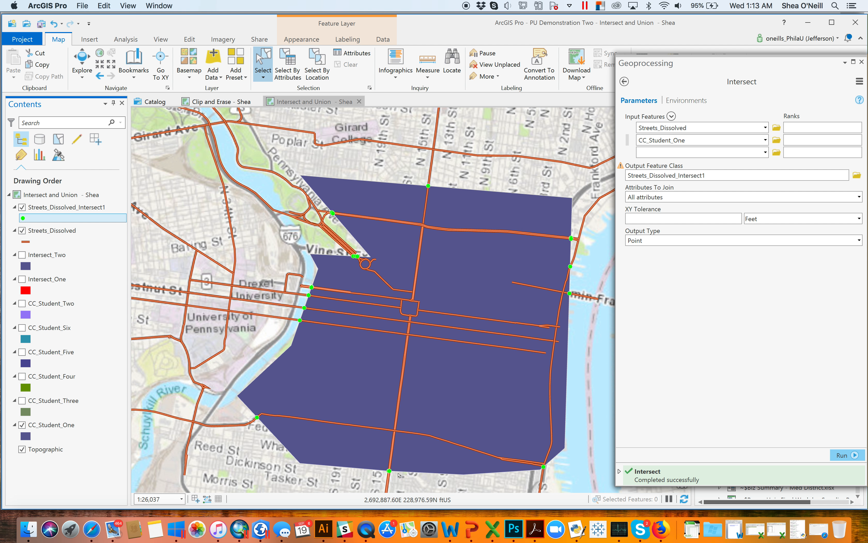
Step: Inspect the intersection points' attribute table, highlighting the Benjamin Franklin, Grays Ferry and Market rows, and close it with the selection cleared
right_click(56, 207)
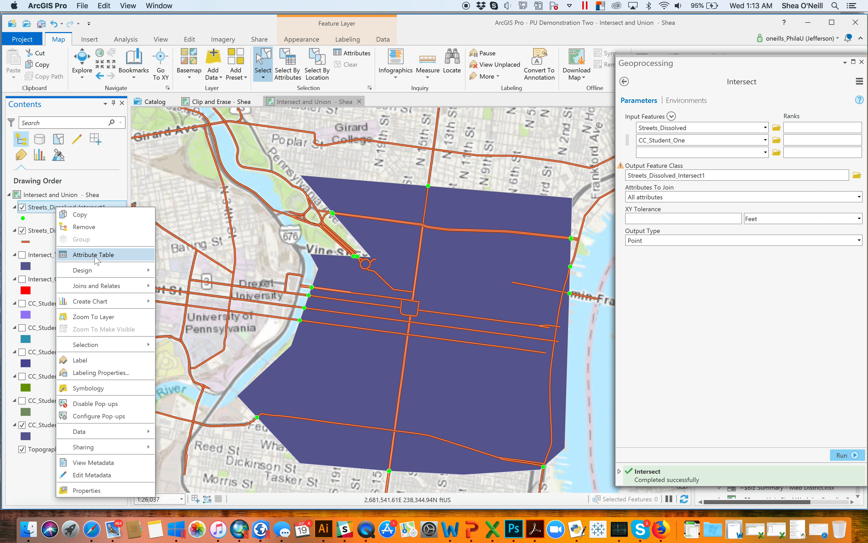
left_click(96, 256)
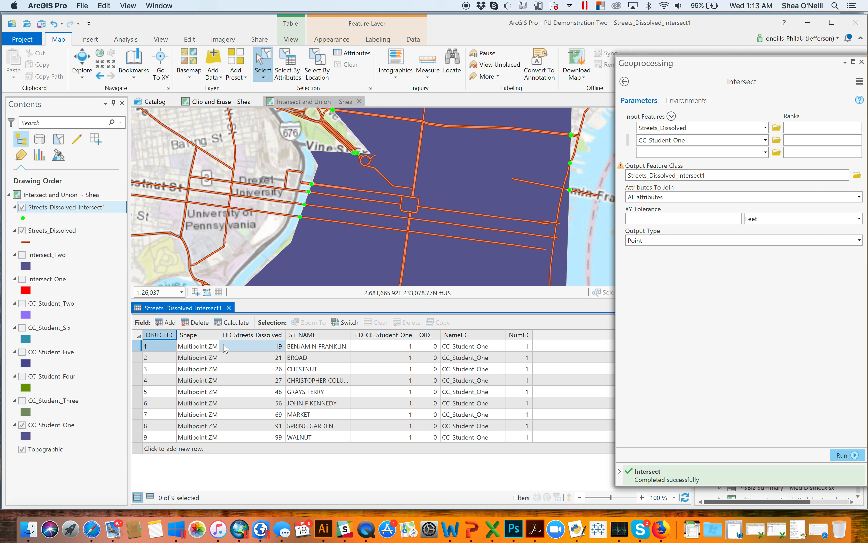
left_click(139, 347)
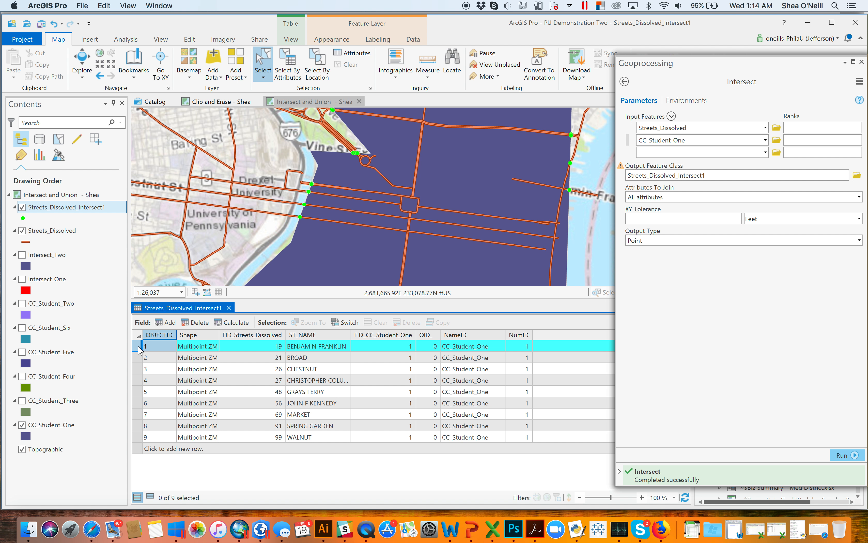
left_click(139, 392)
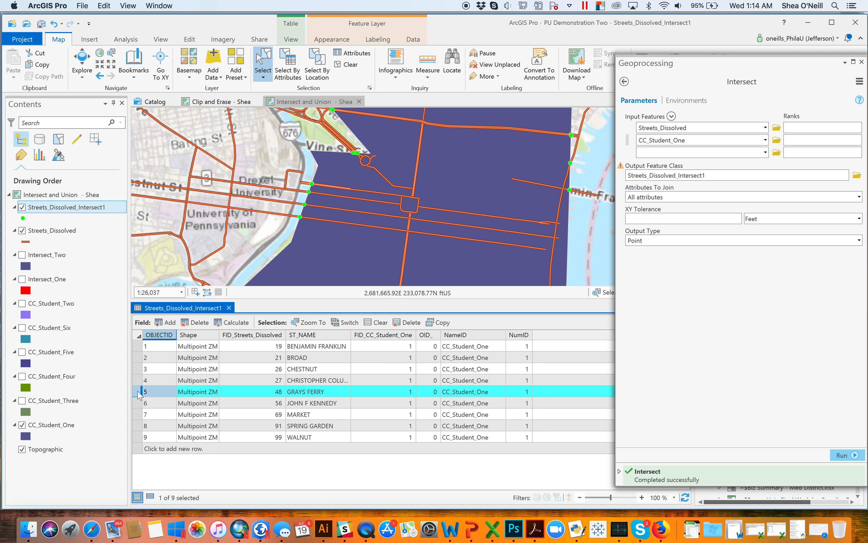
left_click(139, 415)
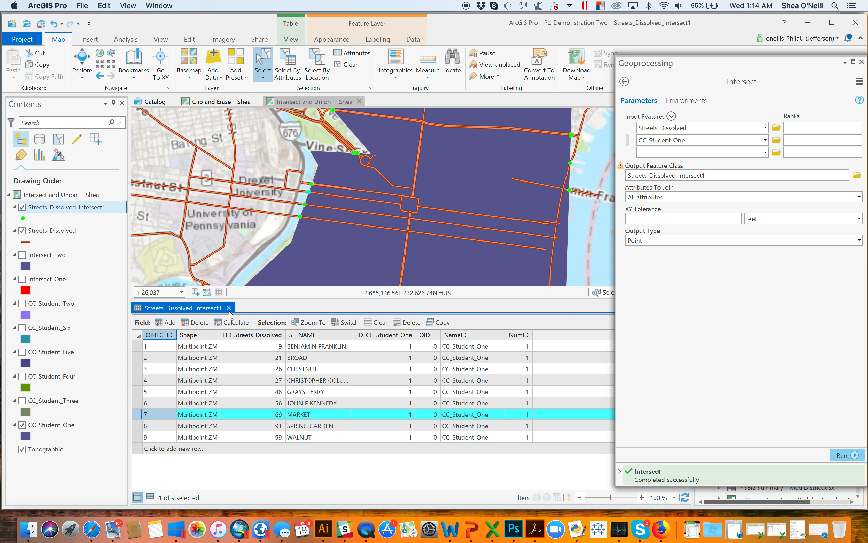
left_click(372, 323)
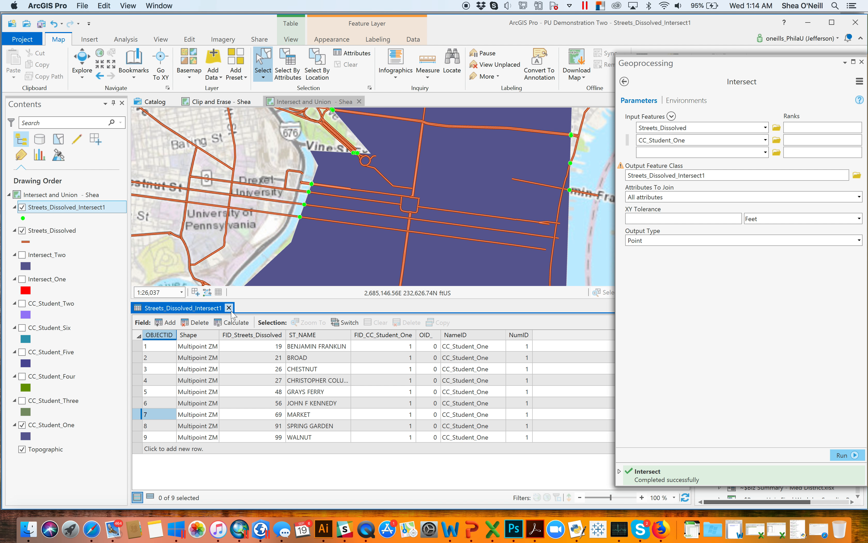
left_click(229, 308)
Step: Hide the Streets_Dissolved_Intersect1 and CC_Student_One layers and select both Broad Street and Washington Avenue in the streets layer
left_click(22, 207)
left_click(22, 425)
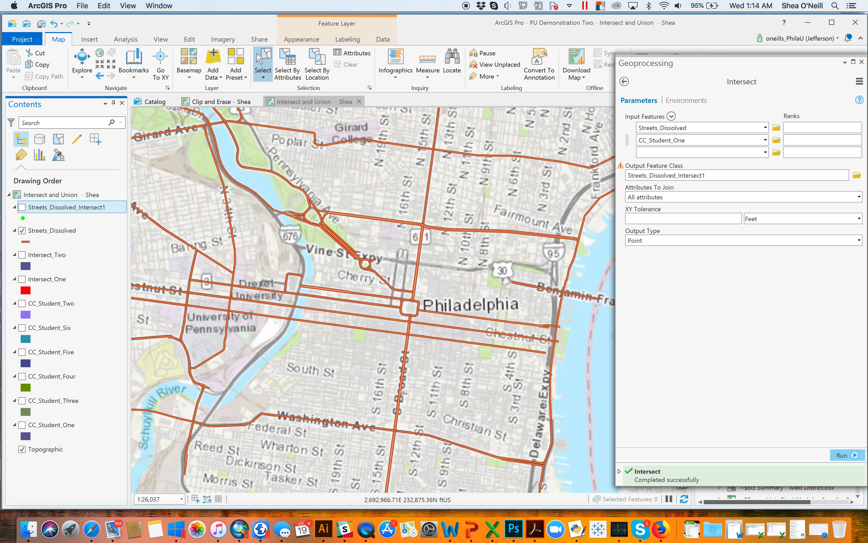
left_click(401, 398)
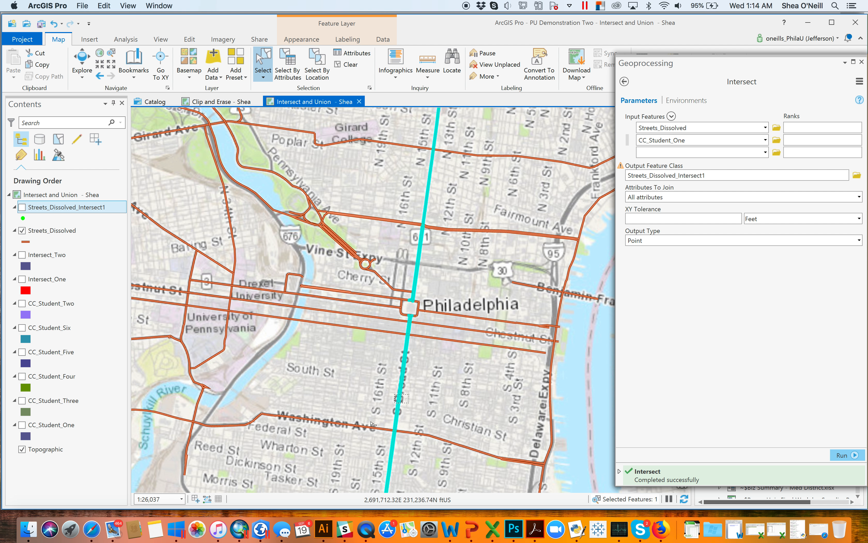
left_click_drag(369, 421, 370, 436)
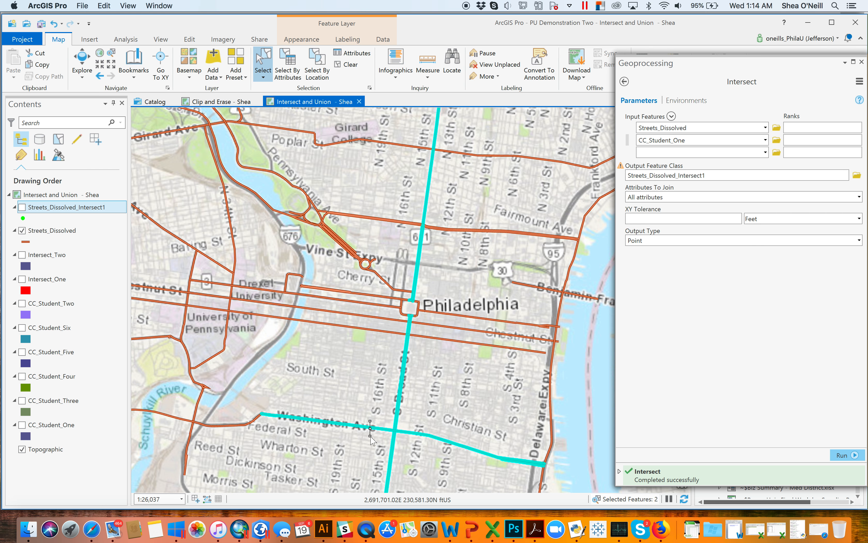
Step: Reopen the Intersect tool with cleared parameters and add Streets_Dissolved as its only input feature
left_click(719, 165)
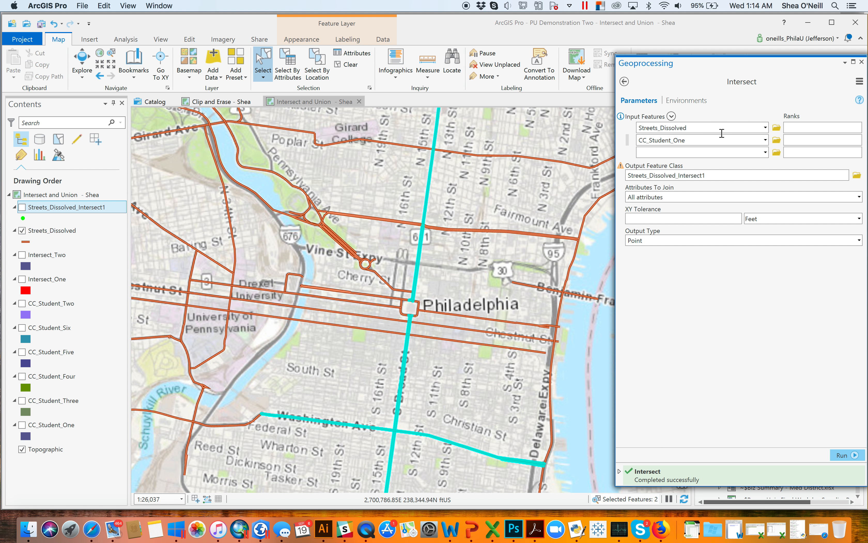
left_click(625, 82)
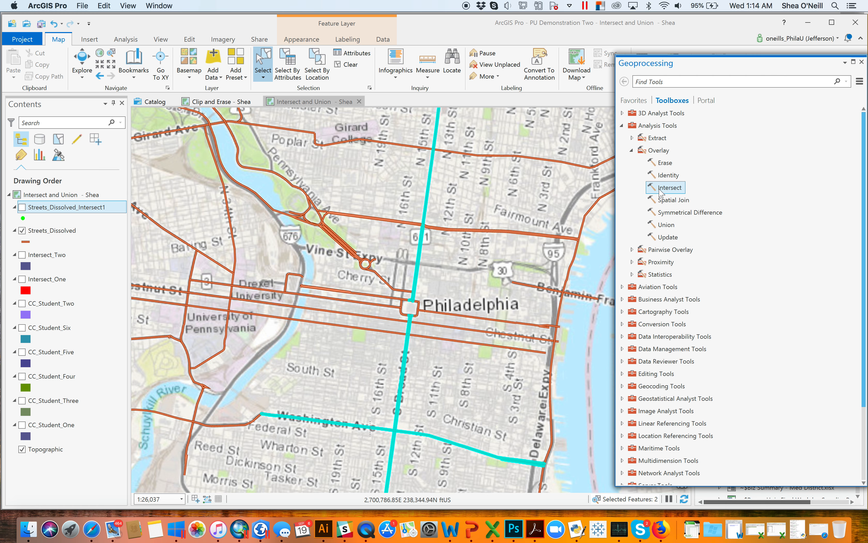
left_click(669, 188)
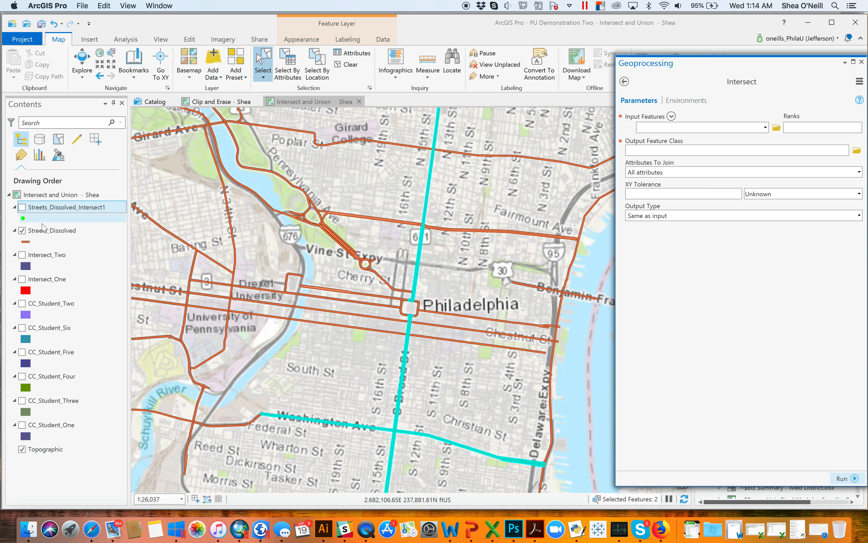
left_click_drag(44, 230, 749, 126)
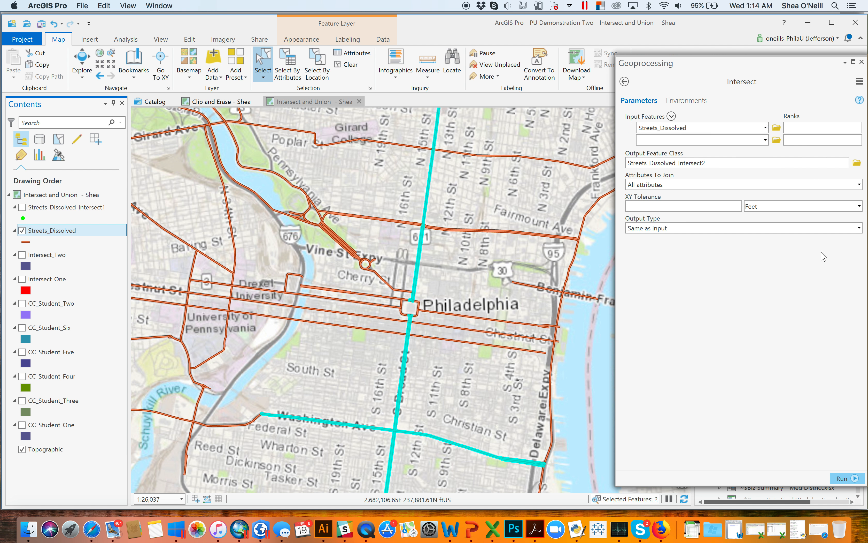
Step: Run the Intersect tool on the selected streets with the output type set to Point and clear the street selection
left_click(859, 228)
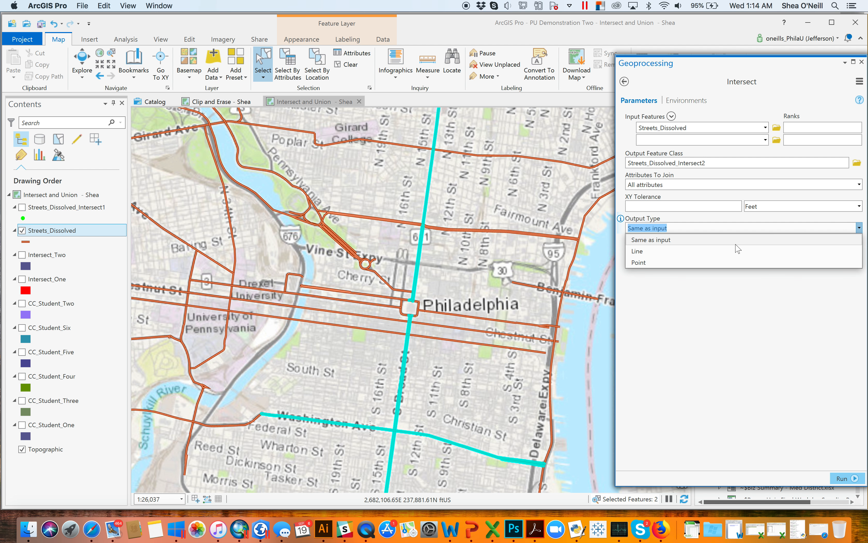
left_click(718, 260)
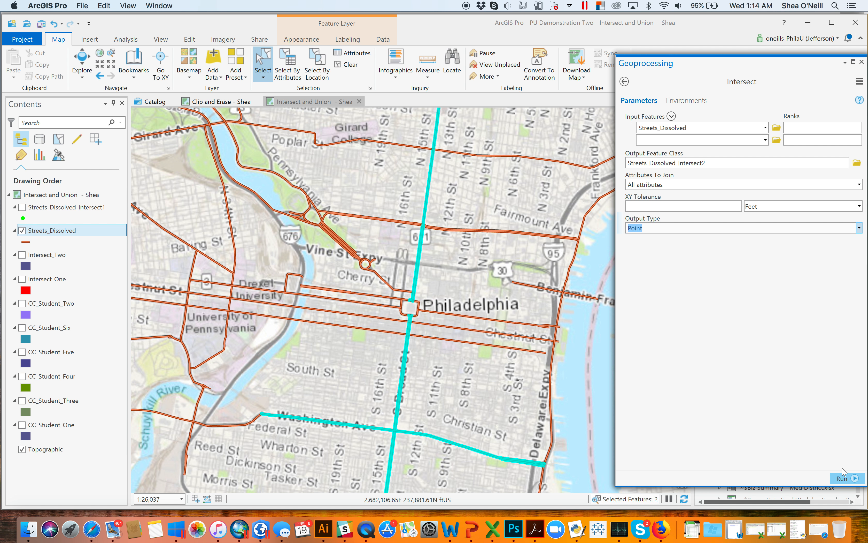
left_click(844, 478)
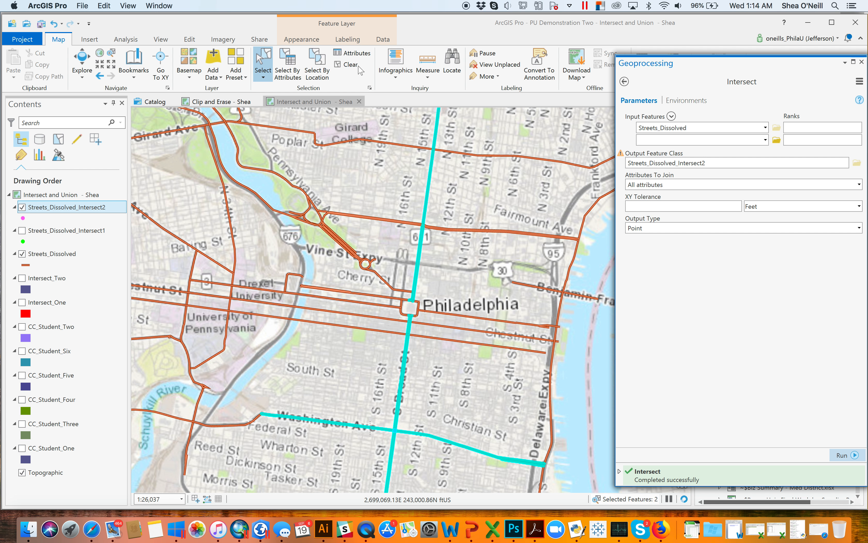
left_click(346, 65)
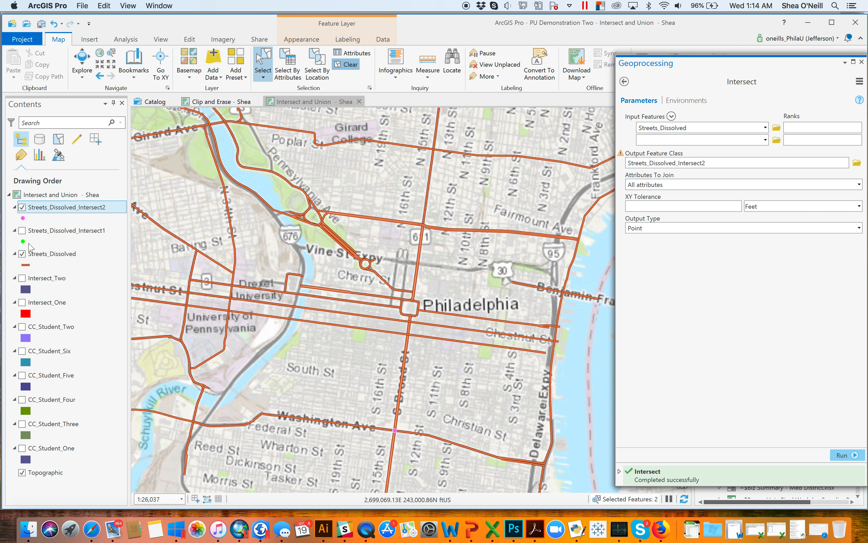
Step: Recolor the Streets_Dissolved_Intersect2 point symbol blue and inspect the point at Broad Street and Washington Avenue
right_click(23, 218)
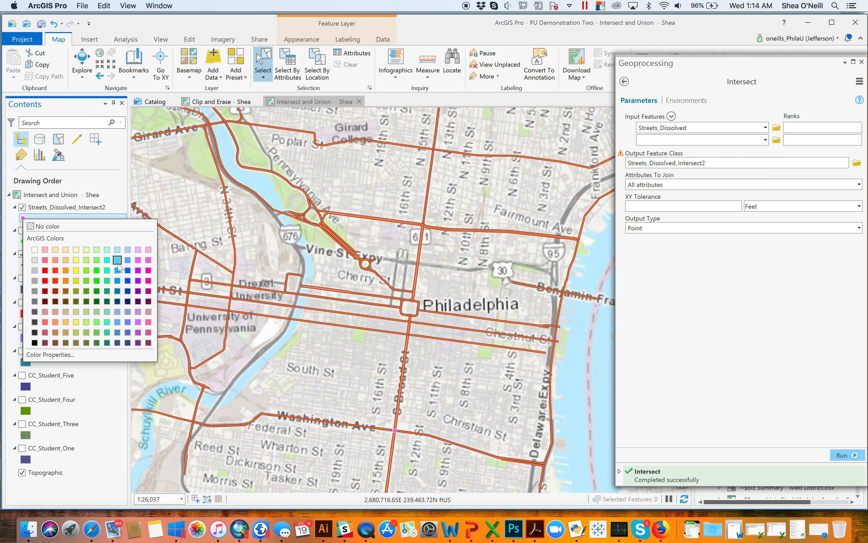
left_click(128, 270)
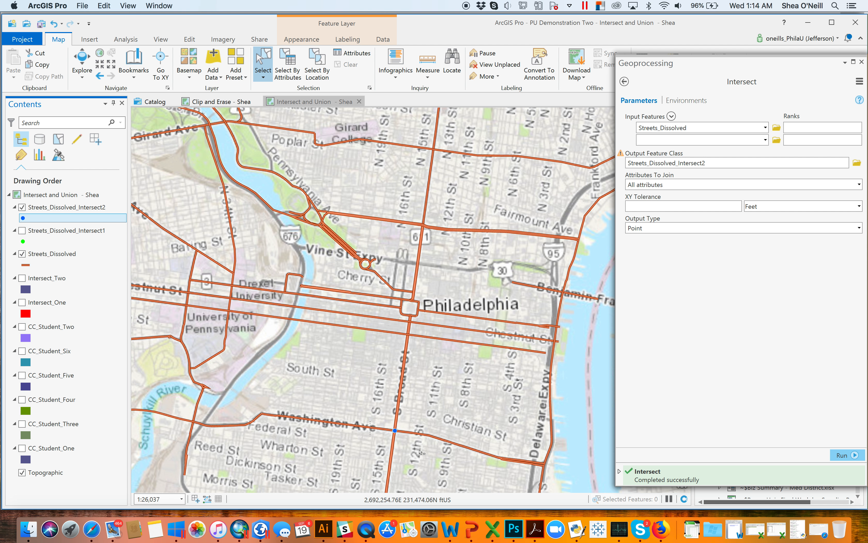
scroll(392, 436, "up", 3)
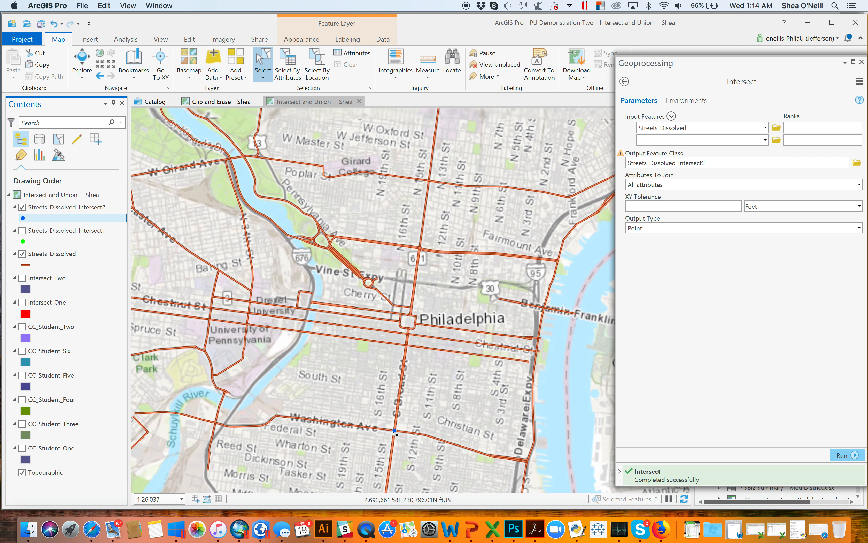
scroll(393, 433, "up", 2)
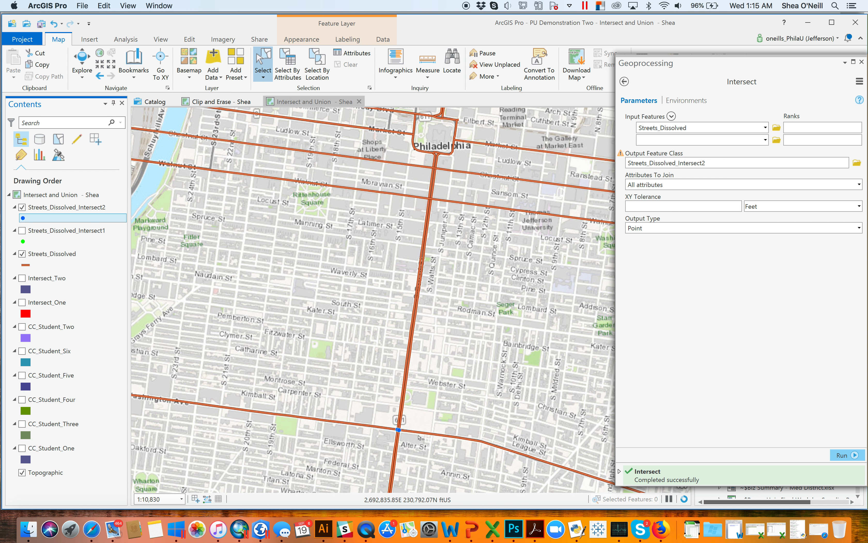
scroll(412, 438, "down", 3)
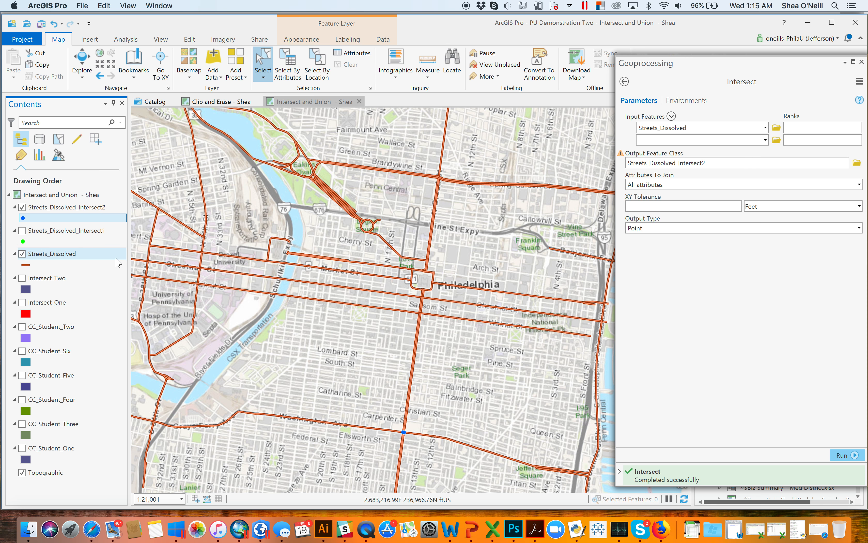
Step: Hide the Streets_Dissolved_Intersect2 and Streets_Dissolved layers and open the Union tool from the Overlay toolset
left_click(22, 207)
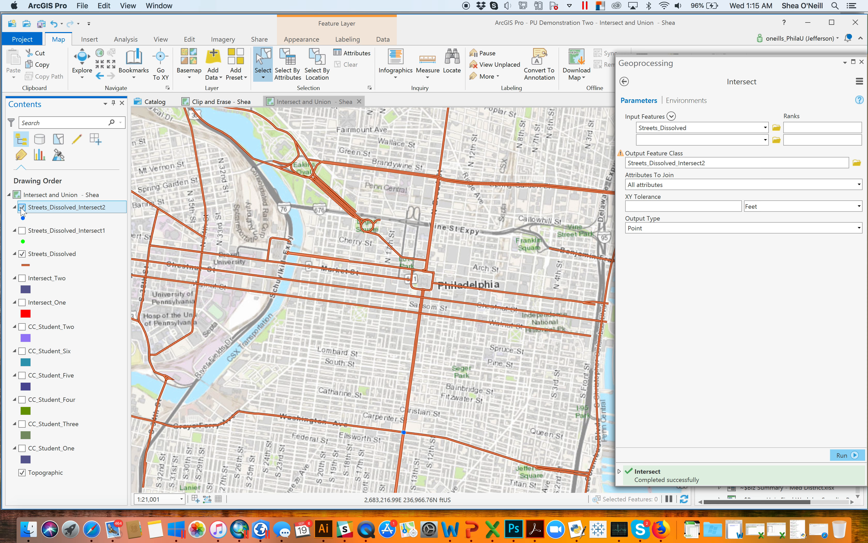
left_click(22, 253)
left_click(624, 81)
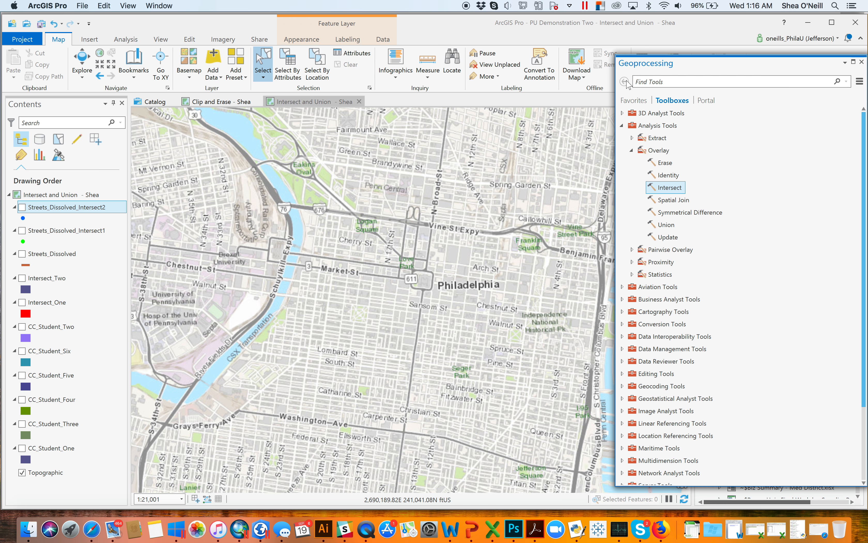
left_click(667, 227)
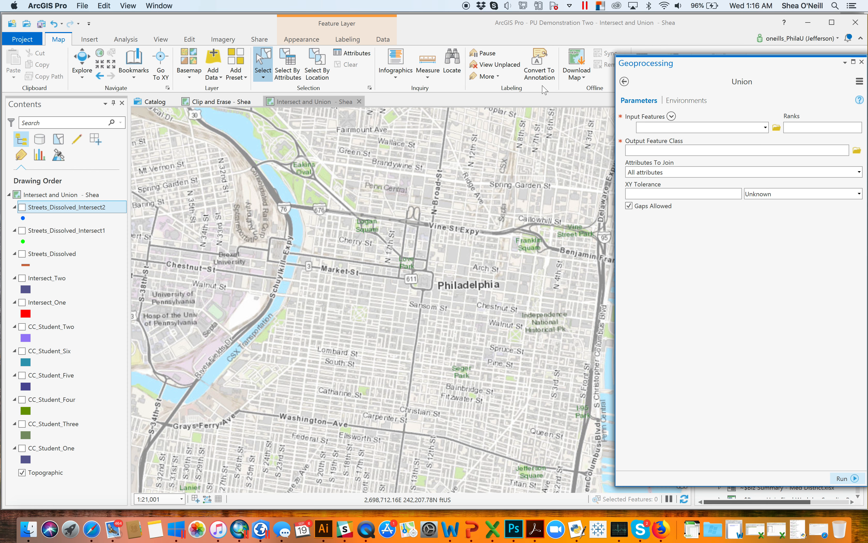
Step: Add CC_Student_One and CC_Student_Two as the first two input features of the Union tool
left_click(765, 127)
key("Down")
key("Down")
key("Down")
key("Down")
key("Down")
key("Down")
key("Down")
key("Down")
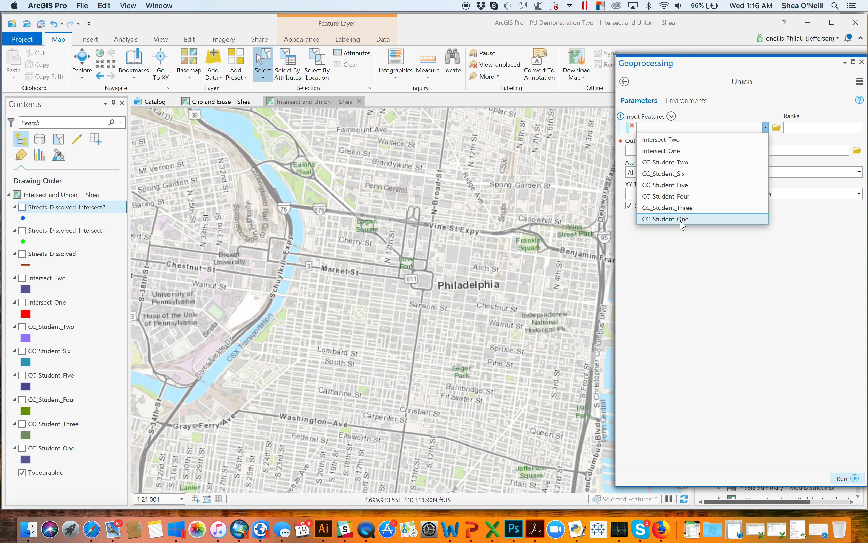
key("Return")
left_click(766, 140)
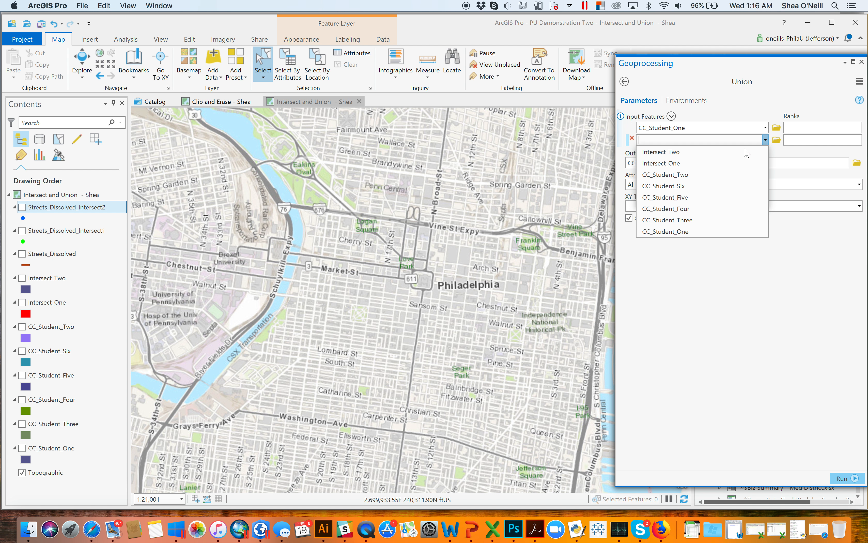
left_click(692, 176)
Step: Add CC_Student_Three, CC_Student_Four, CC_Student_Five and CC_Student_Six as further Union input features
left_click(765, 152)
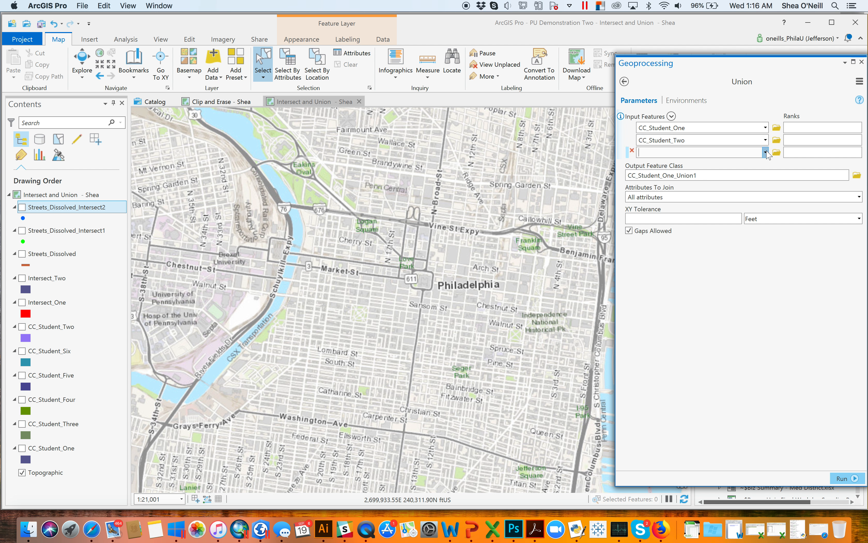
left_click(683, 233)
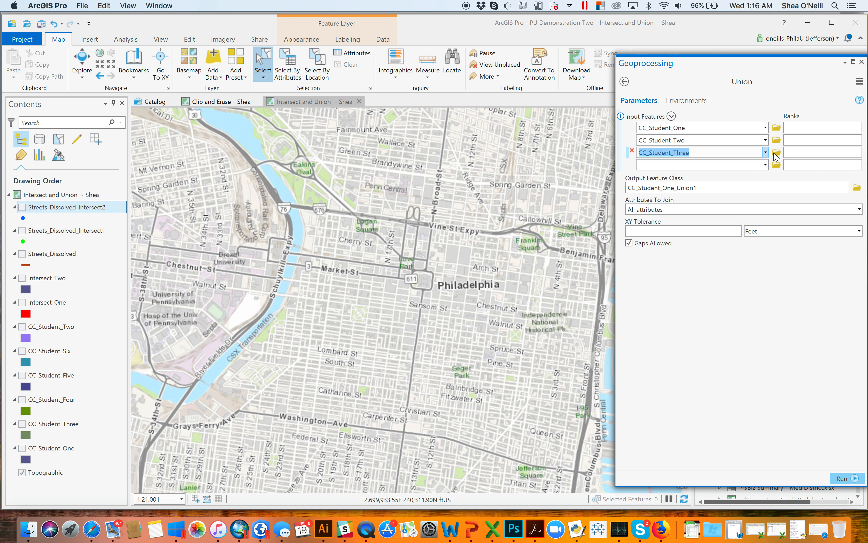
left_click(766, 165)
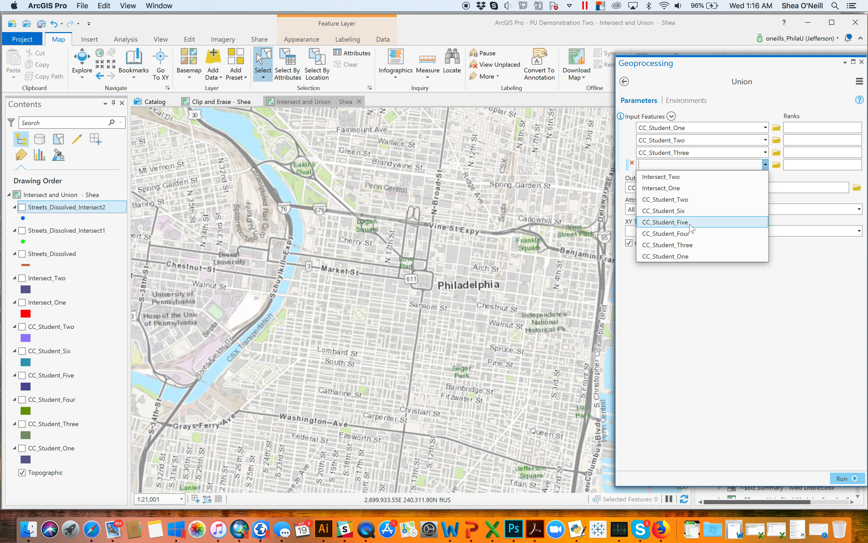
left_click(699, 232)
left_click(766, 177)
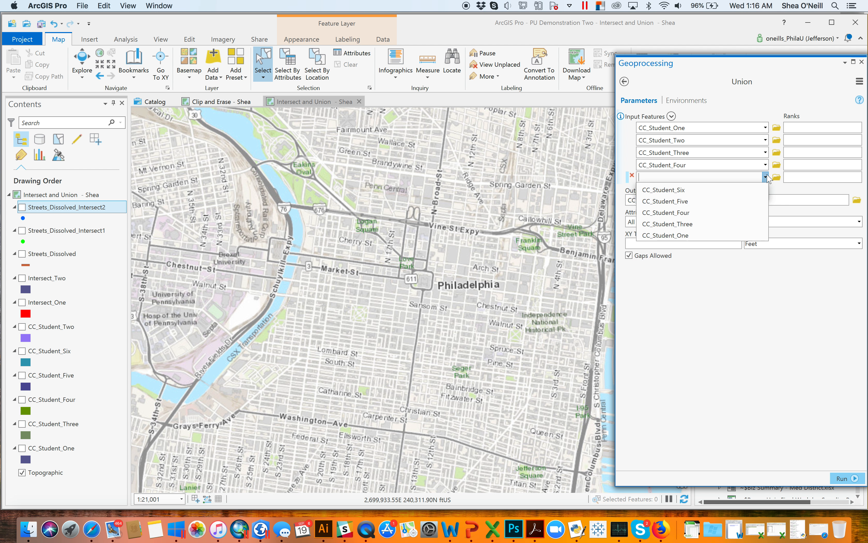
left_click(681, 235)
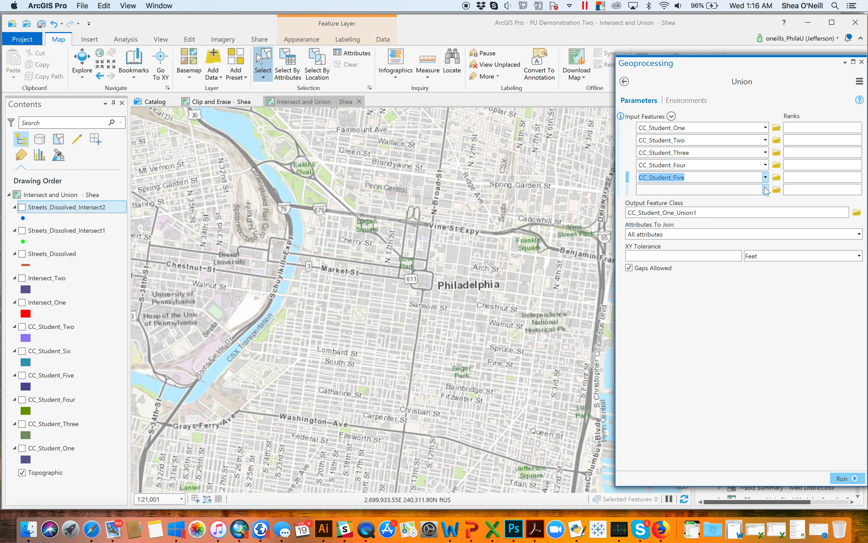
left_click(766, 189)
left_click(679, 236)
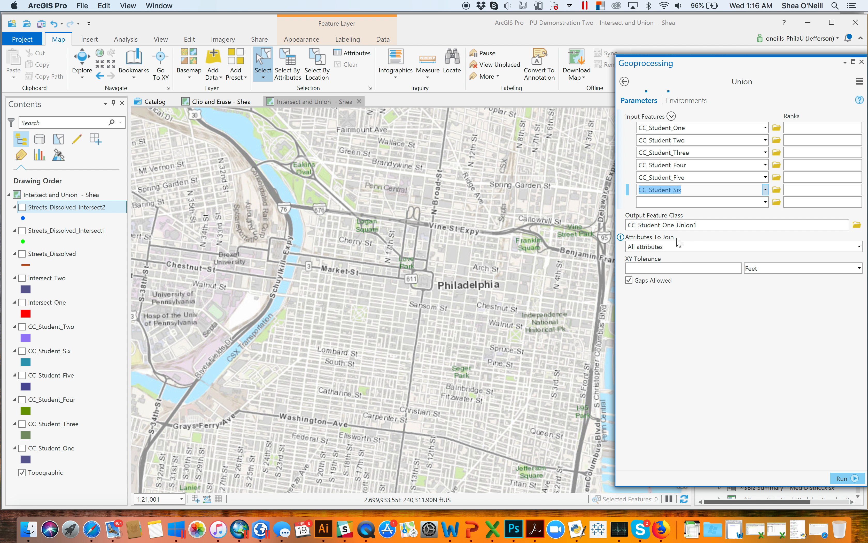
Step: Name the Union output Union_One in the PU Demonstration Two folder and set the XY tolerance to 200 feet
left_click(857, 224)
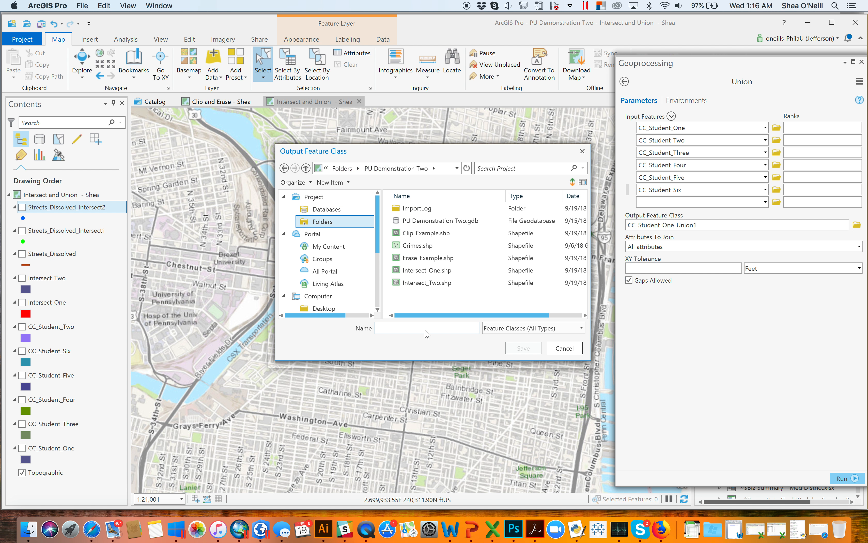
type("Union_One")
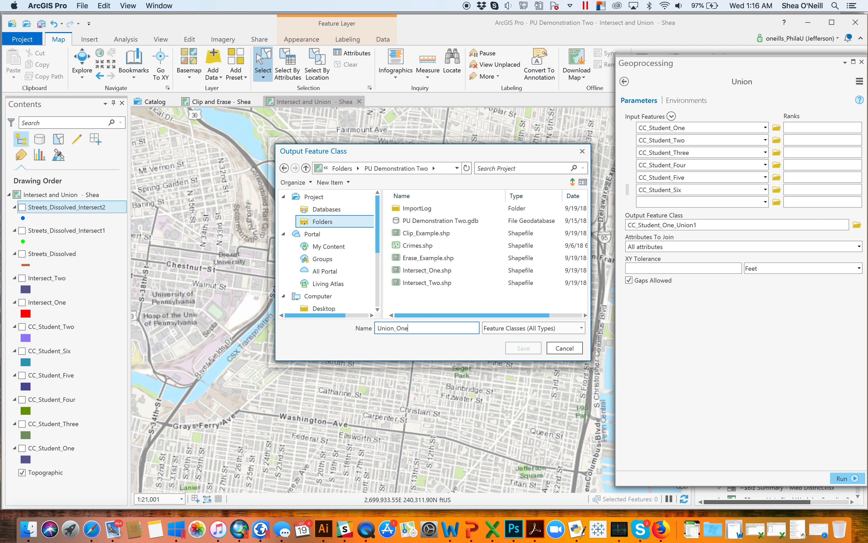
left_click(509, 350)
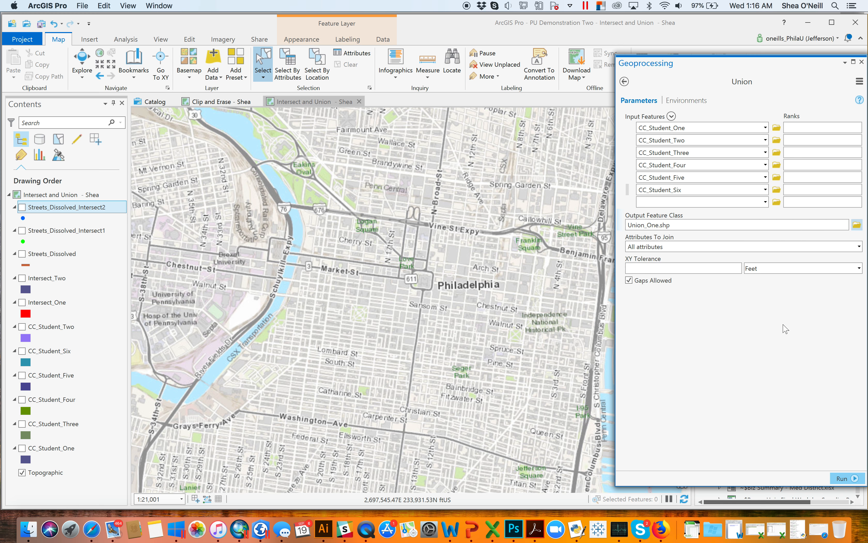
left_click(699, 269)
type("200")
Step: Turn on all six CC_Student layers, from CC_Student_One to CC_Student_Six, on the map
left_click(22, 448)
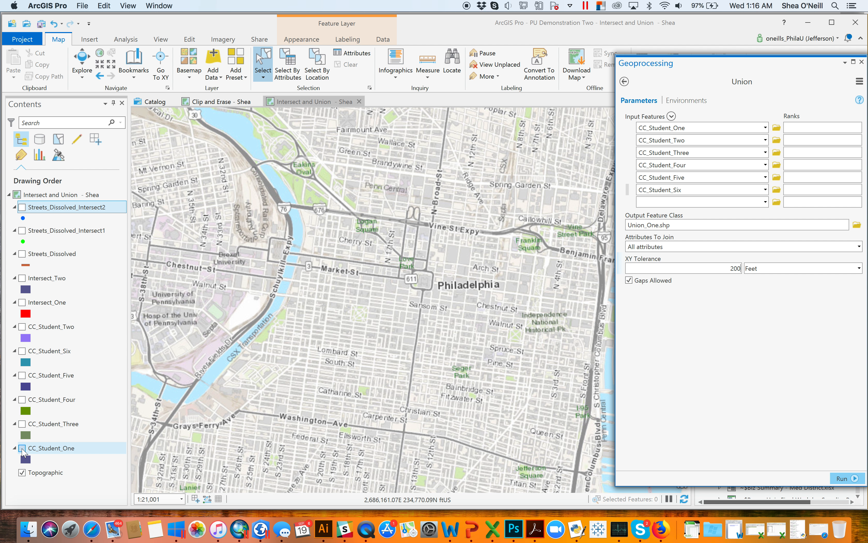
left_click(22, 424)
left_click(22, 399)
left_click(22, 375)
left_click(22, 350)
left_click(22, 326)
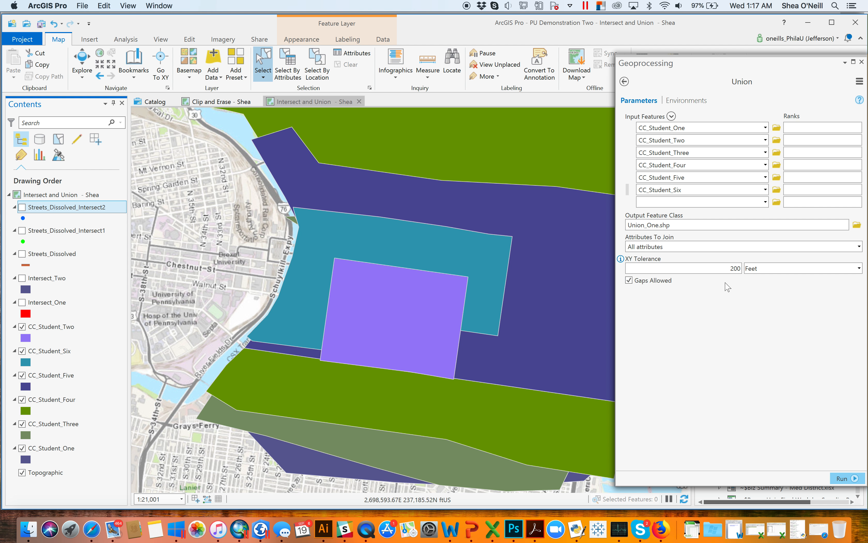
Step: Run the Union tool on the six CC_Student layers and bring the whole result into view
left_click(846, 479)
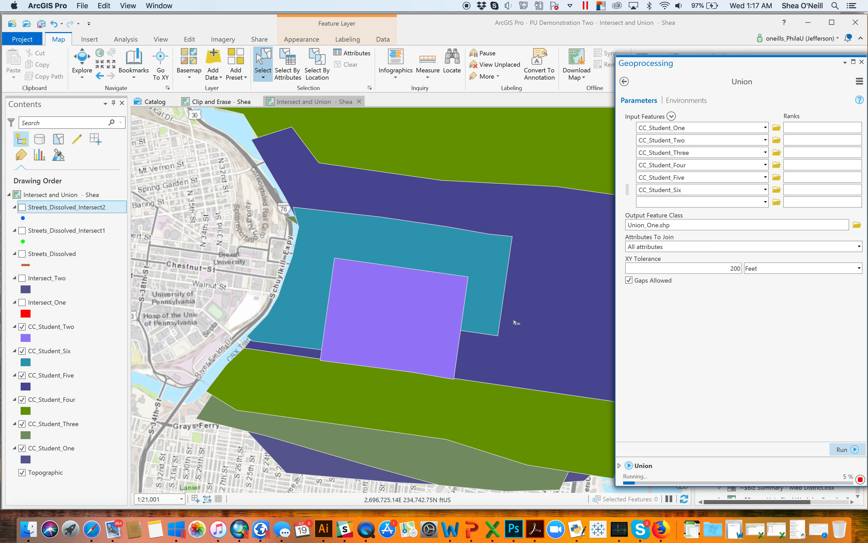
scroll(515, 322, "up", 1)
scroll(514, 322, "down", 2)
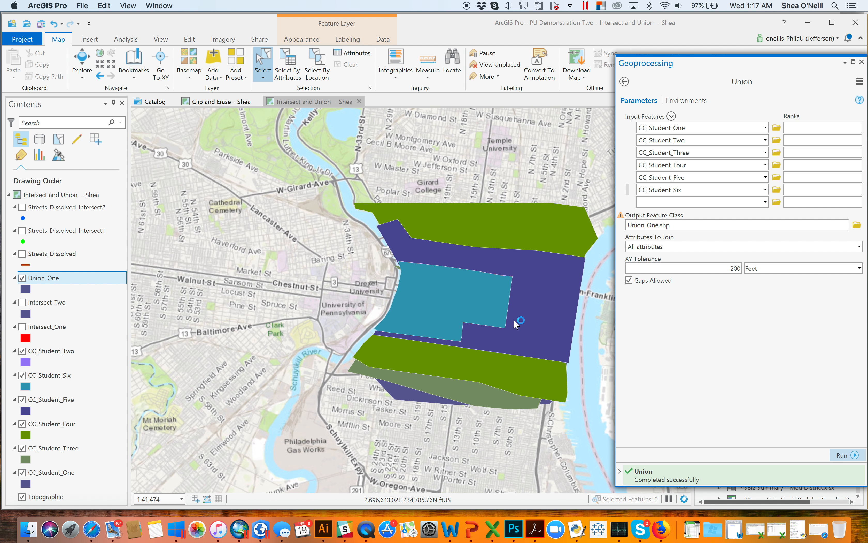
scroll(514, 319, "up", 1)
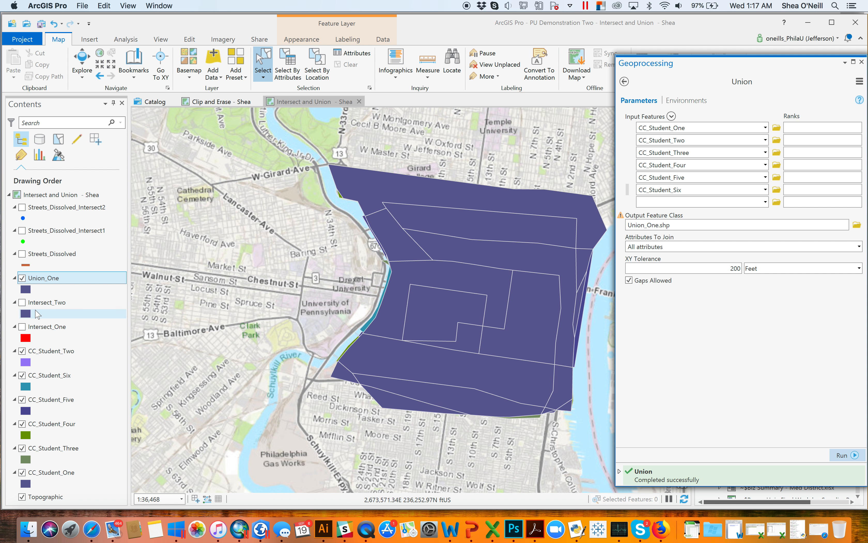
Step: Hide the CC_Student_Two, CC_Student_Six, CC_Student_Five, CC_Student_Four and CC_Student_One layers, keeping CC_Student_Three on
left_click(22, 351)
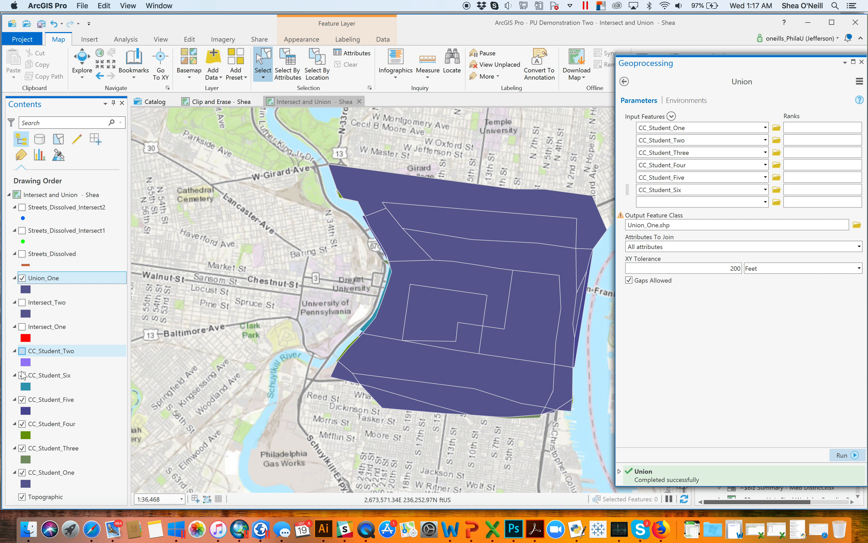
left_click(22, 375)
left_click(22, 398)
left_click(22, 423)
left_click(22, 448)
left_click(22, 448)
left_click(22, 472)
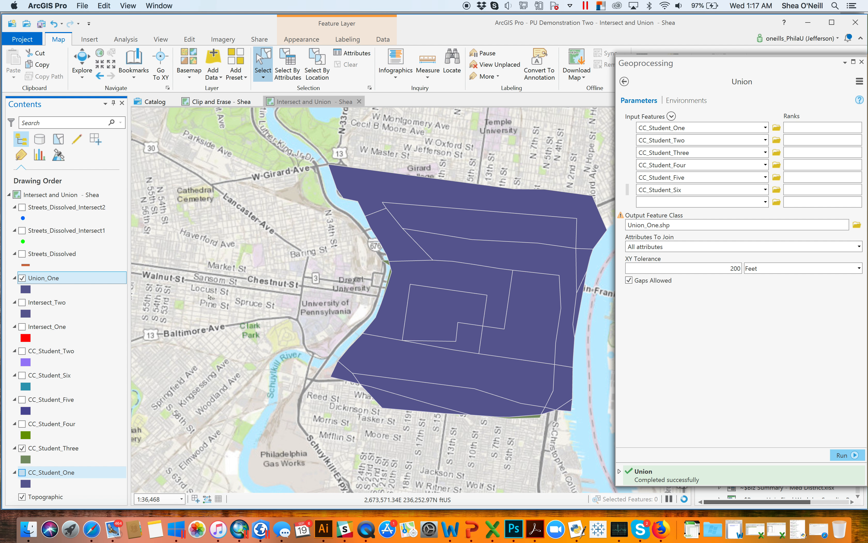
Step: Select individual Union_One polygons one after another across the map to examine how the union divided the overlapping areas
left_click(384, 194)
left_click(423, 215)
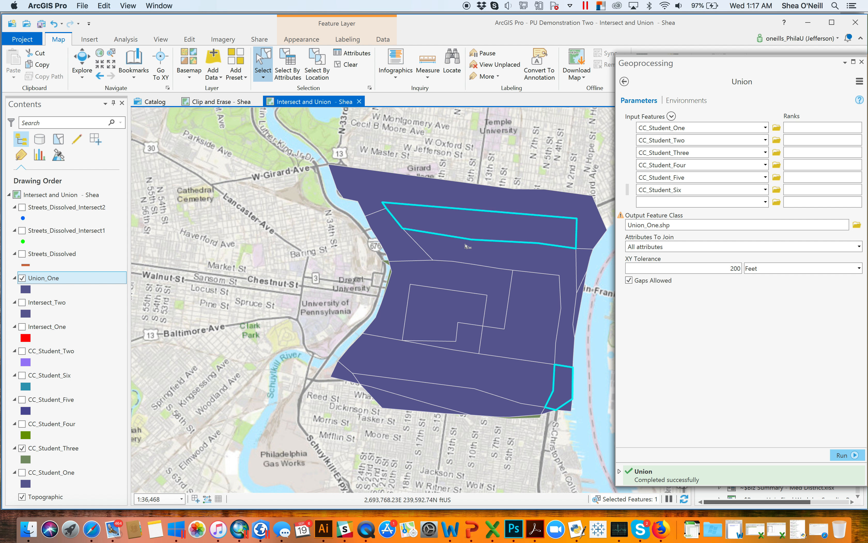
left_click(462, 254)
left_click(394, 247)
left_click(431, 276)
left_click(425, 314)
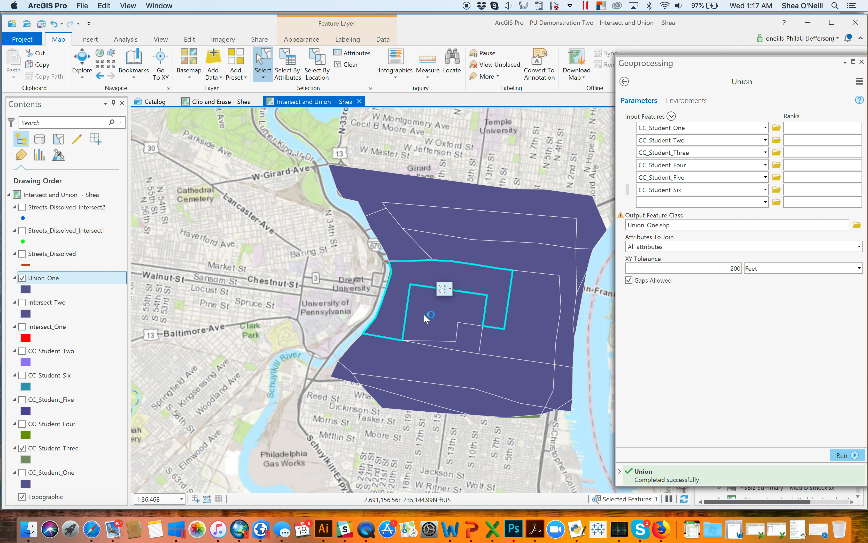
left_click(532, 320)
left_click(471, 334)
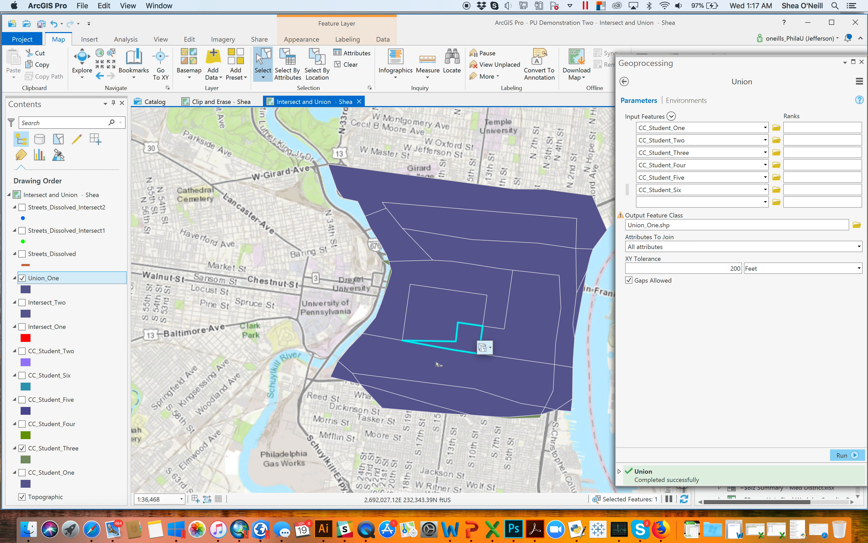
left_click(472, 410)
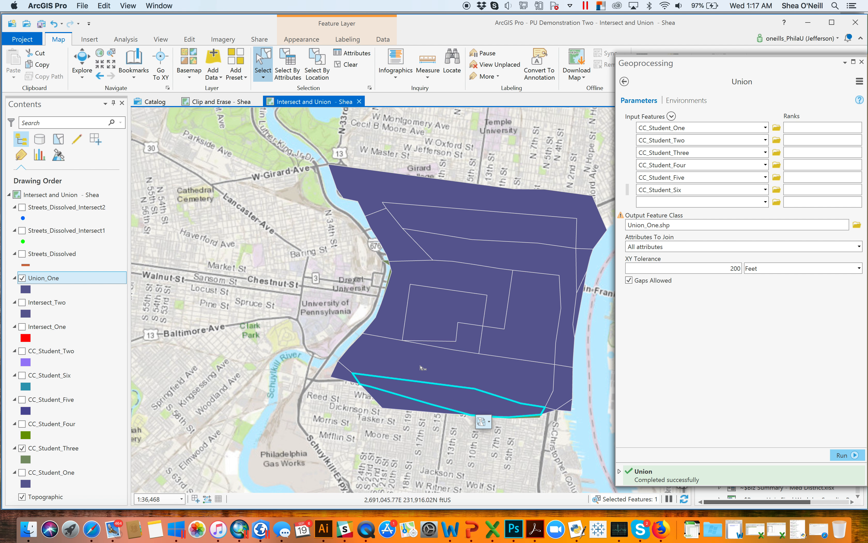
left_click(420, 368)
left_click(396, 403)
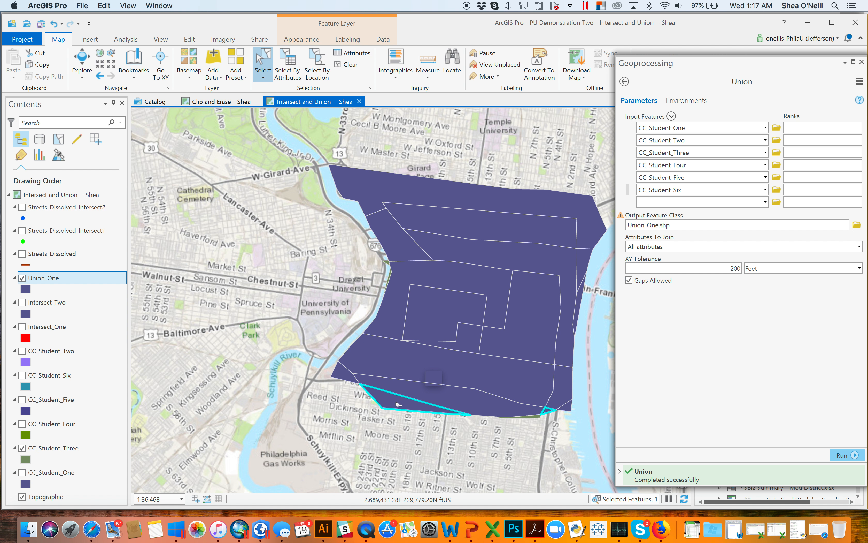
Step: Open the Union_One attribute table, select the L-shaped polygon west of the central one, and examine its record across the CC_Student fields
right_click(41, 280)
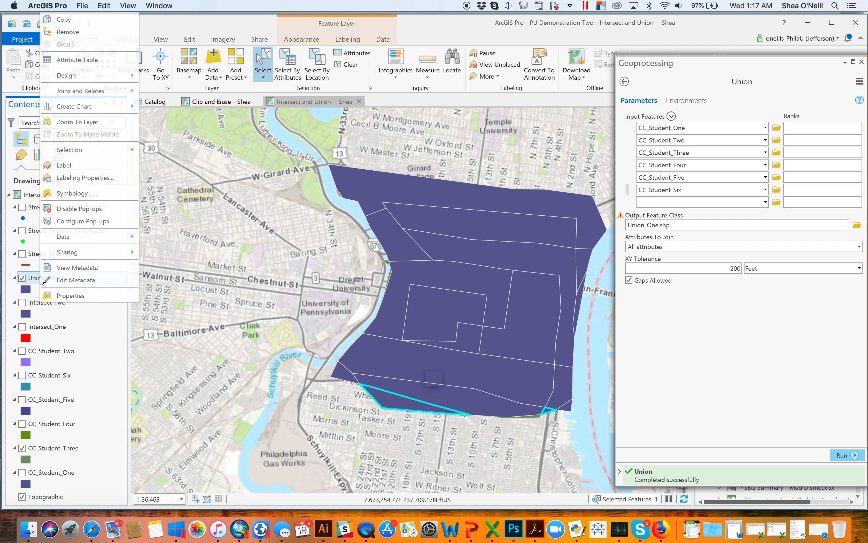
left_click(89, 62)
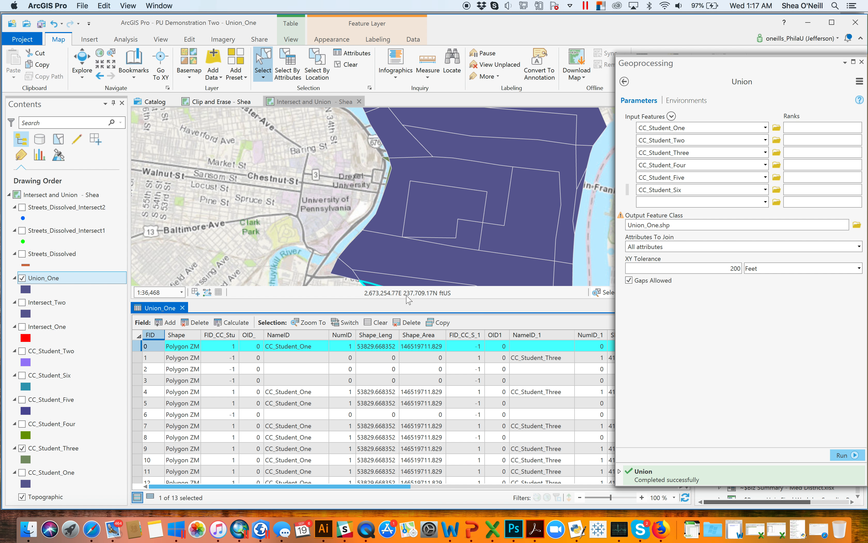
left_click_drag(408, 302, 409, 370)
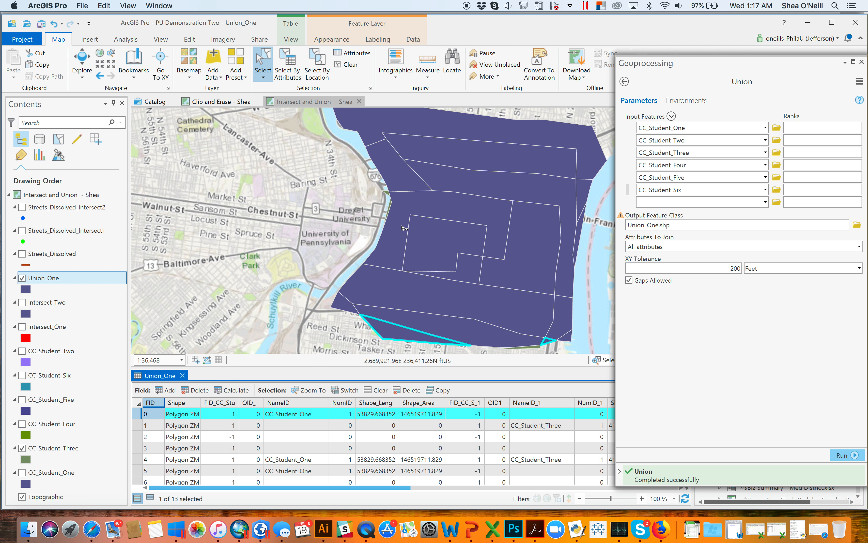
left_click(404, 230)
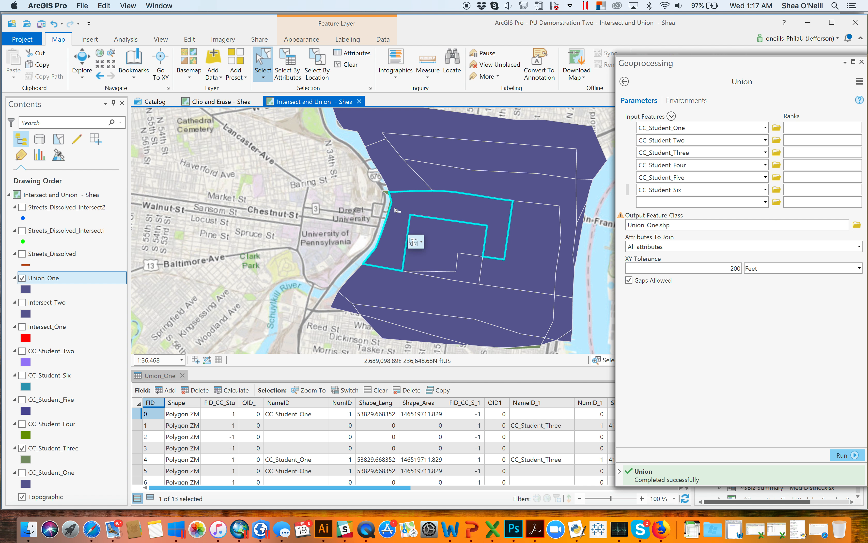
scroll(341, 445, "down", 2)
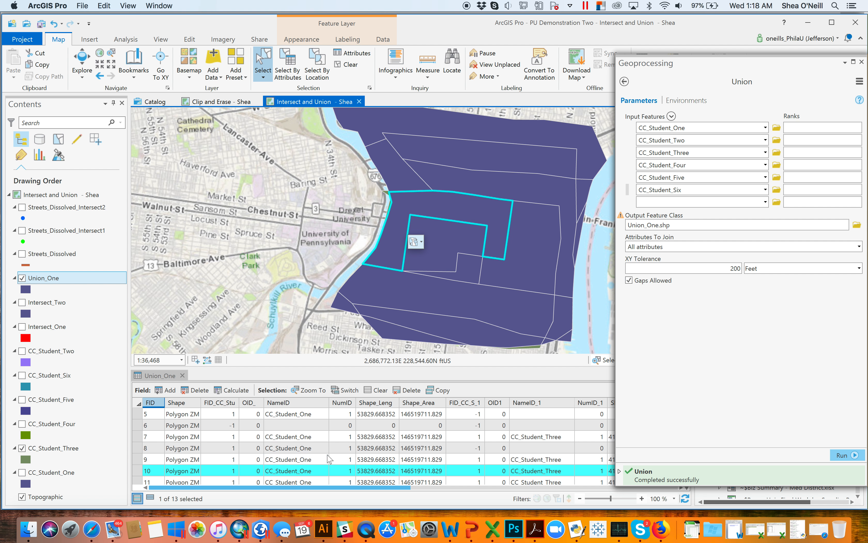
scroll(343, 470, "down", 1)
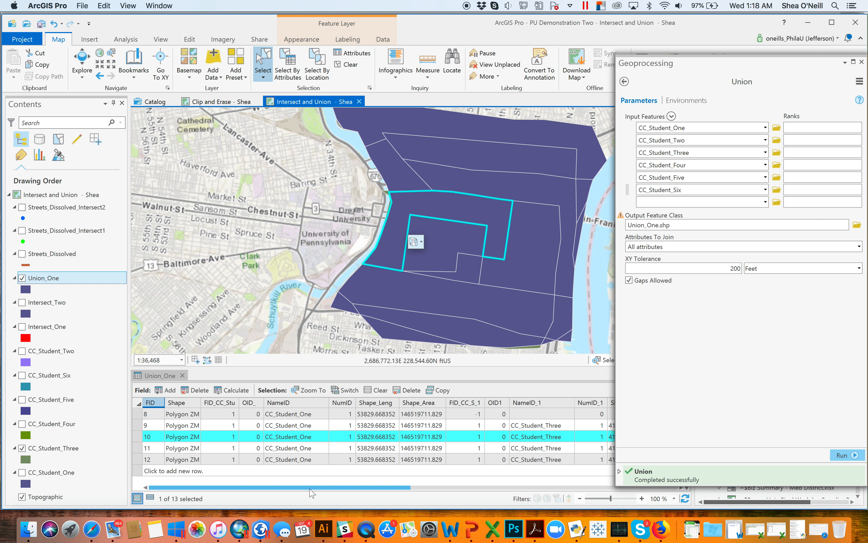
left_click_drag(311, 489, 671, 481)
mouse_move(665, 479)
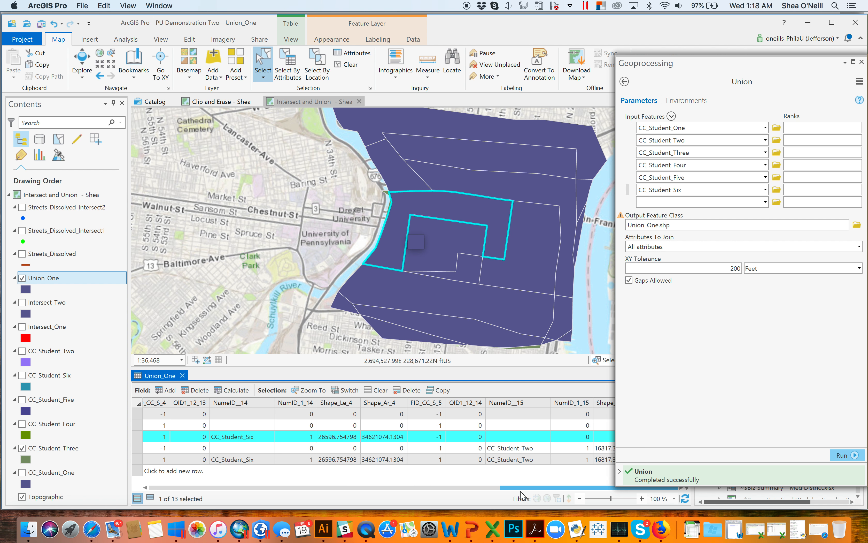
left_click_drag(523, 490, 568, 463)
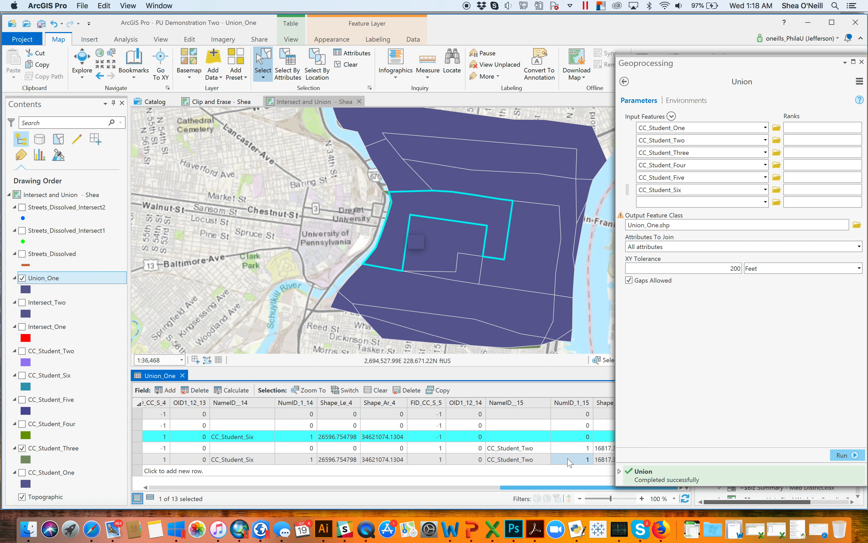
Step: Select the Union_One records with FID 12 and FID 2 in turn to compare their polygons and CC_Student attributes
left_click(138, 460)
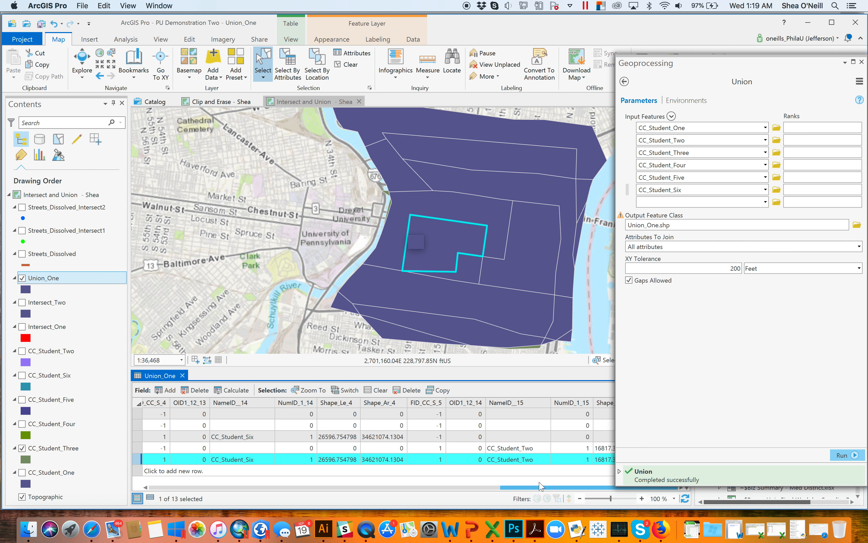
left_click_drag(558, 487, 407, 491)
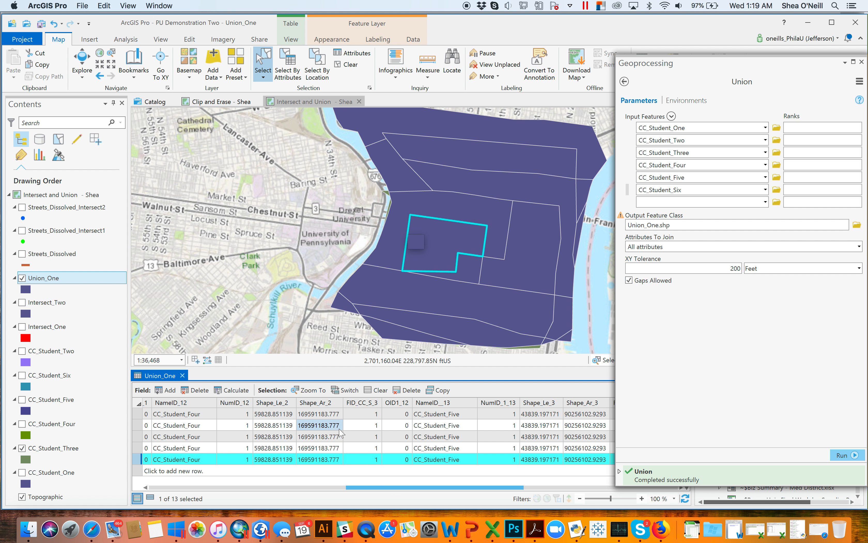
scroll(340, 427, "up", 3)
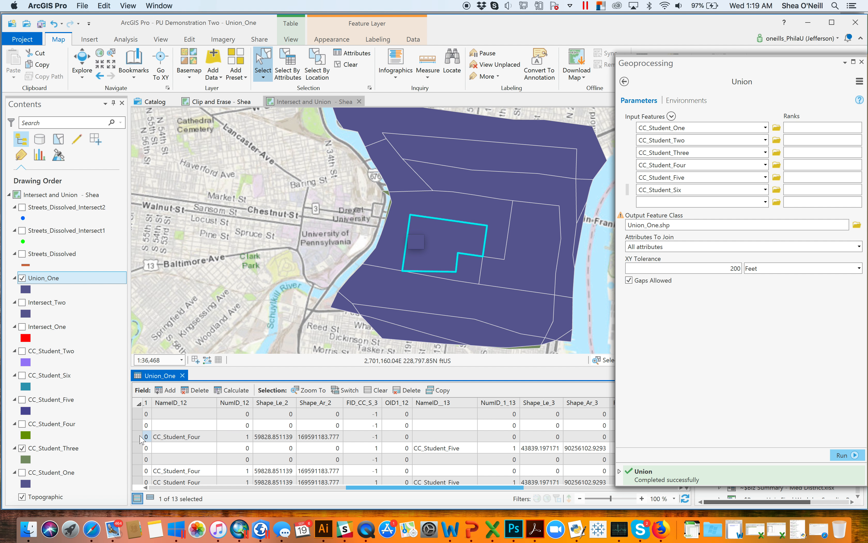
left_click(139, 436)
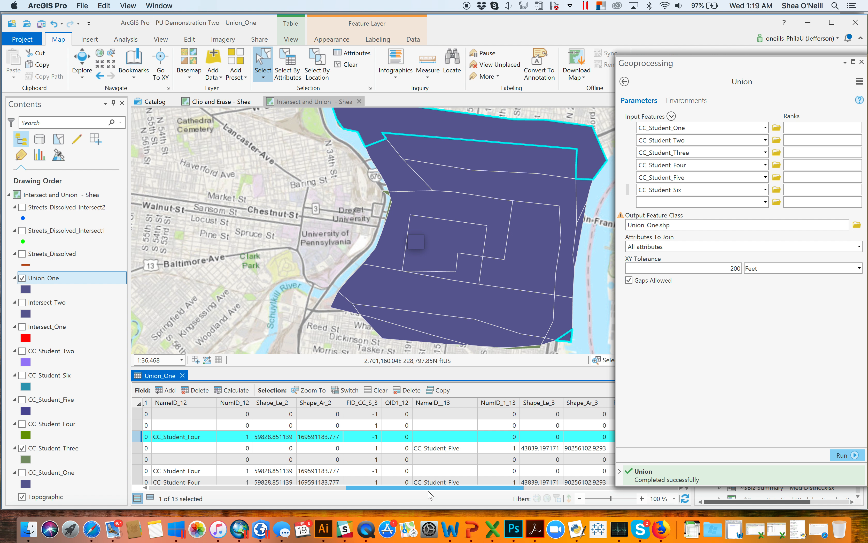
left_click_drag(431, 492, 105, 469)
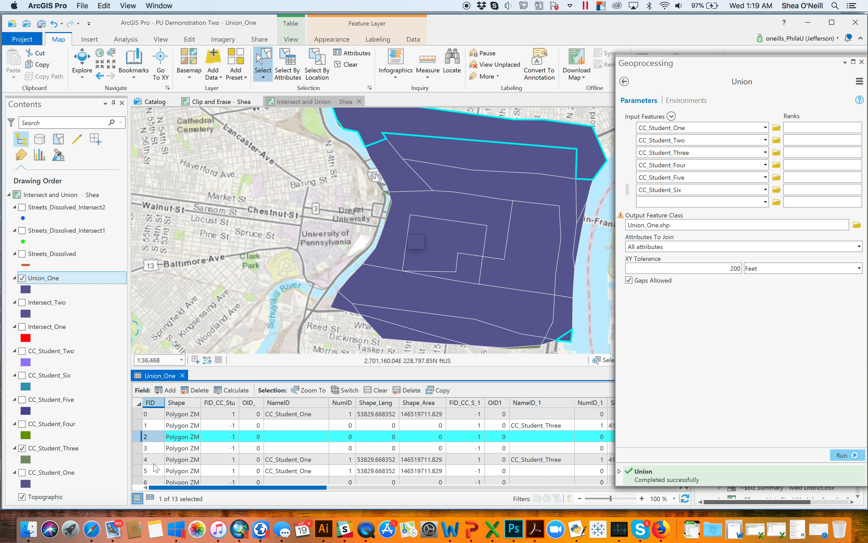
Step: Examine the Union_One record with FID 4 across the CC_Student fields, then close the table and clear the selection
left_click(138, 460)
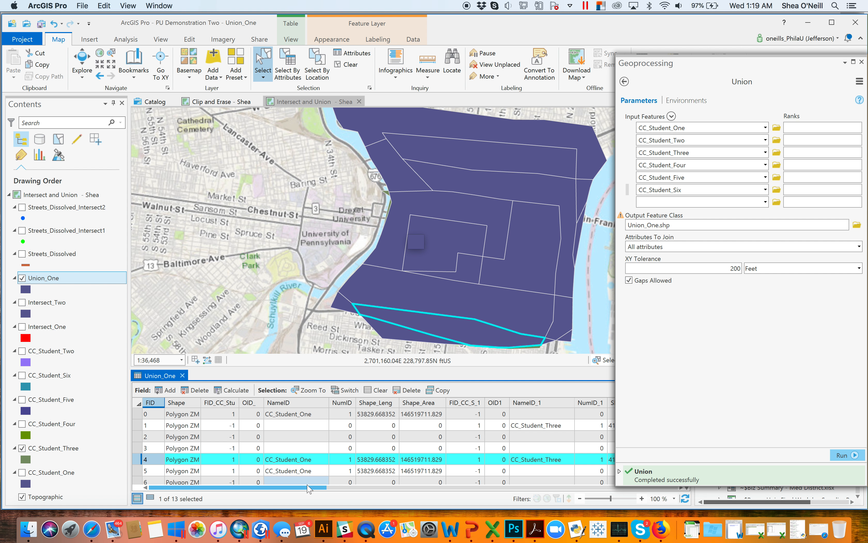
left_click(315, 482)
left_click_drag(330, 487, 652, 485)
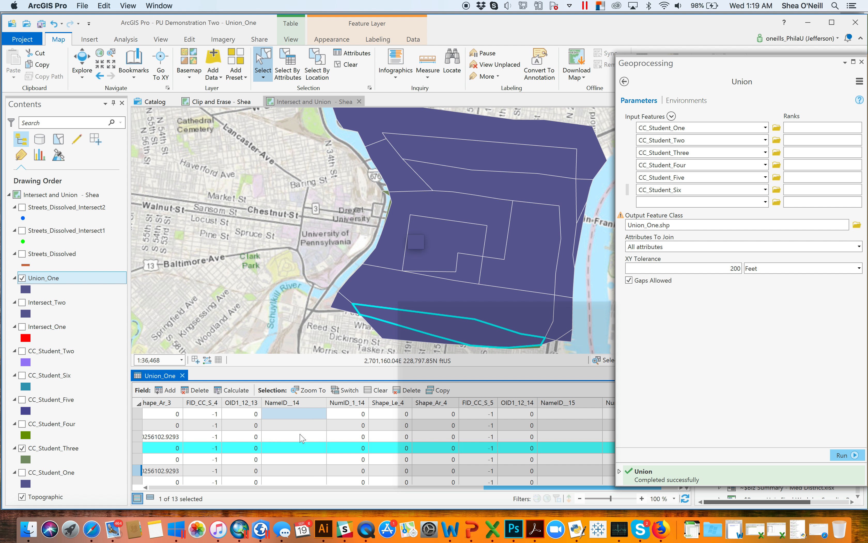
scroll(330, 453, "down", 3)
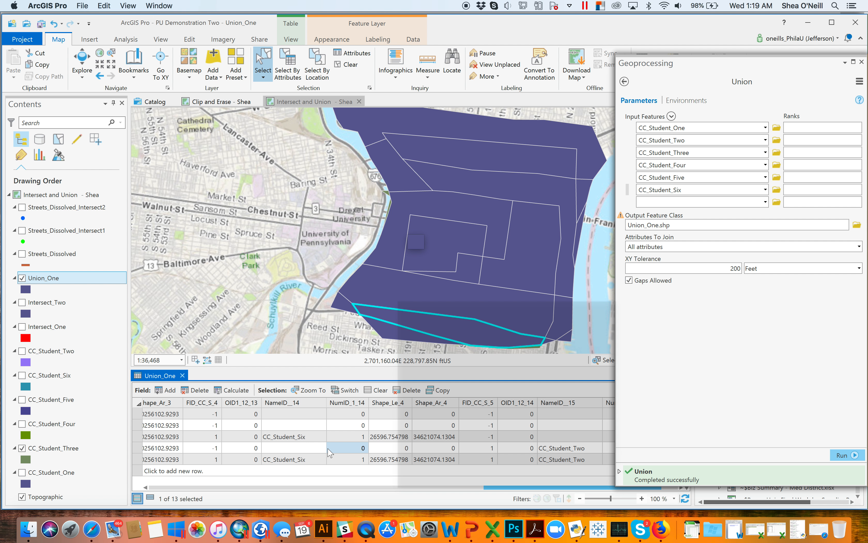
left_click(182, 376)
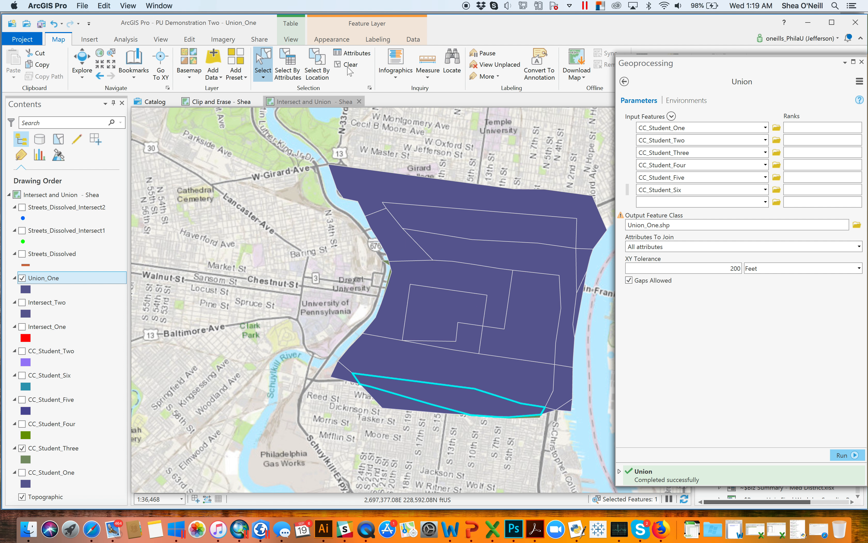
left_click(349, 66)
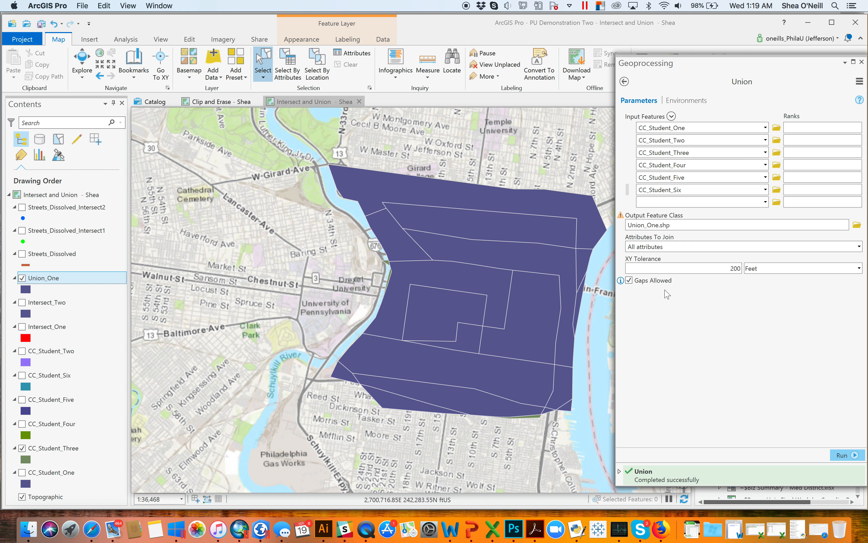
Step: Run Union again on the six CC_Student layers, joining only feature IDs and writing the output to Union_Two
left_click(859, 247)
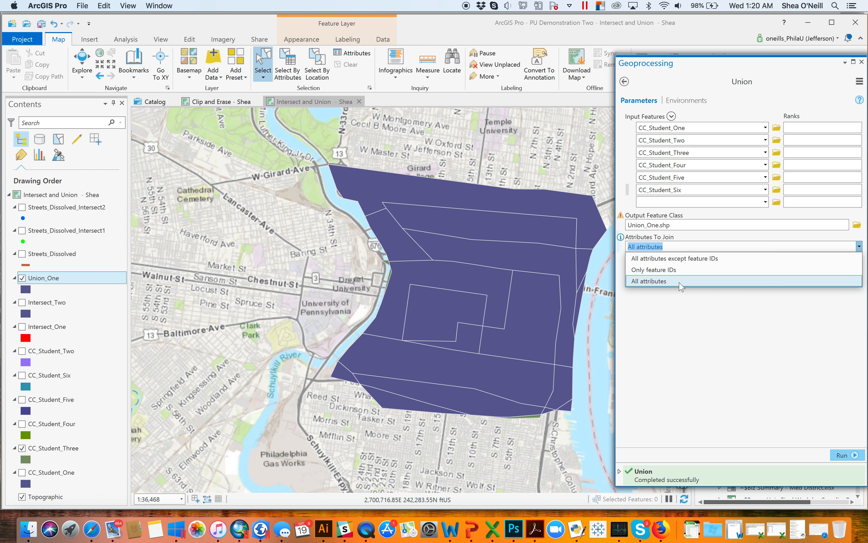
left_click(678, 272)
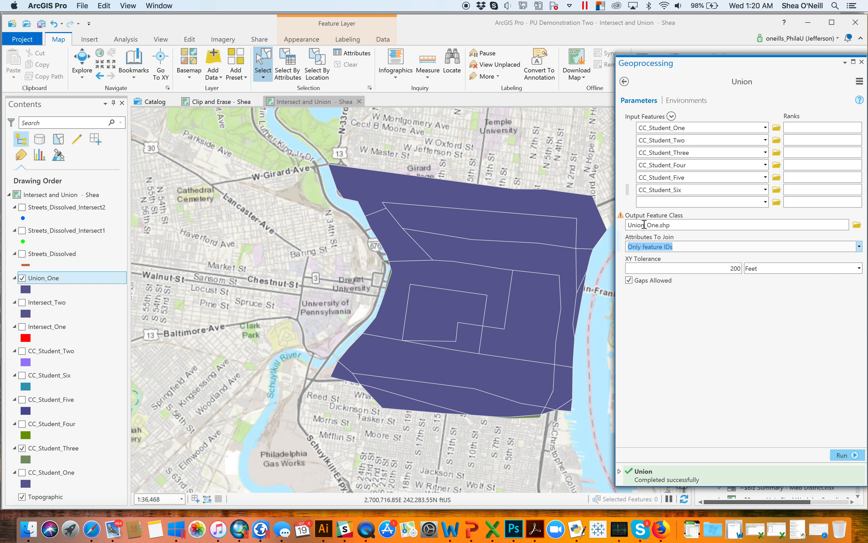
left_click(653, 225)
left_click(836, 225)
key("BackSpace")
key("BackSpace")
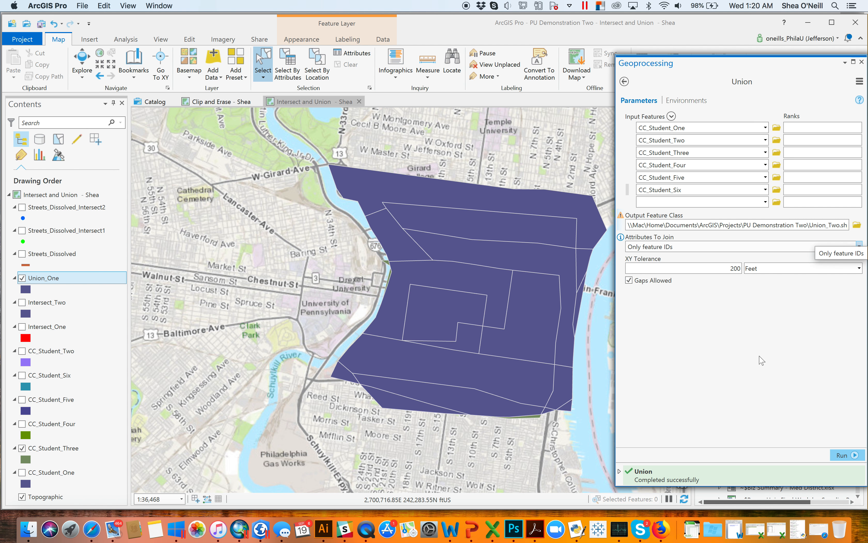
left_click(841, 455)
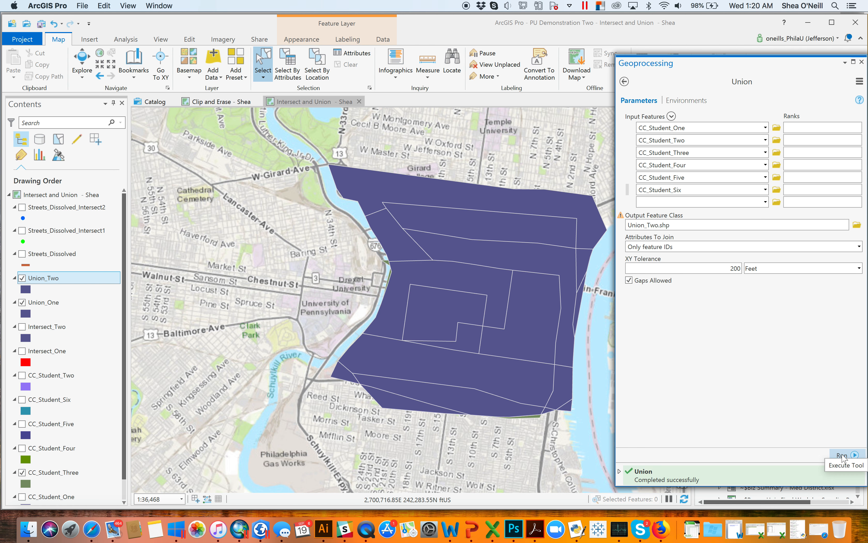
Step: Open the Union_Two attribute table and select the records with FID 12 and FID 11 in turn to examine their feature-ID values
right_click(41, 283)
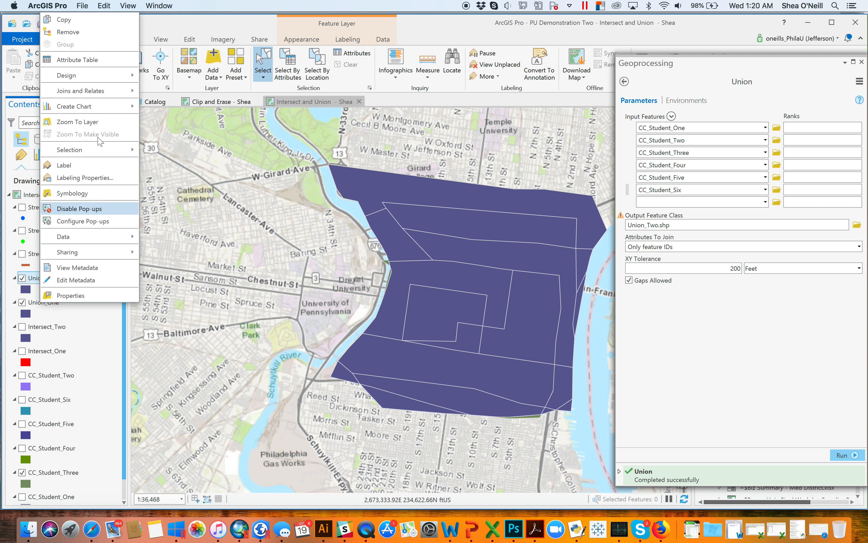
left_click(107, 65)
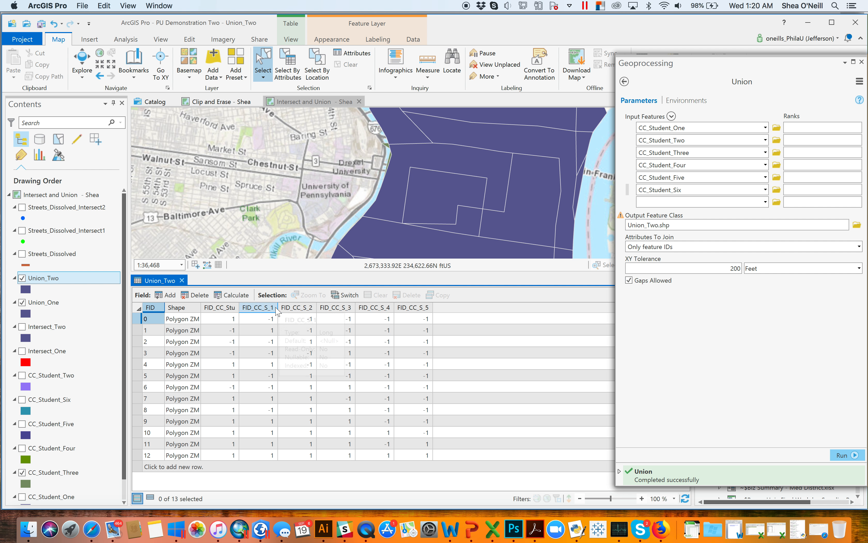
left_click_drag(278, 308, 290, 307)
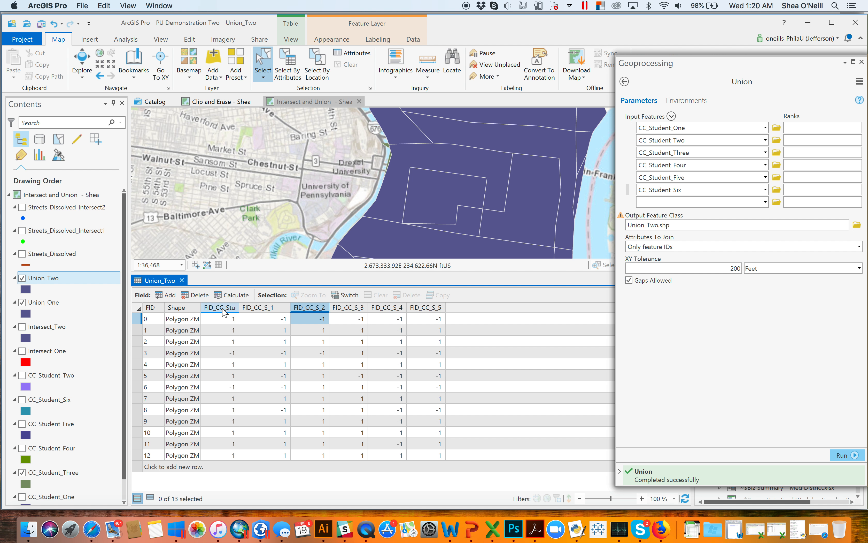
mouse_move(224, 311)
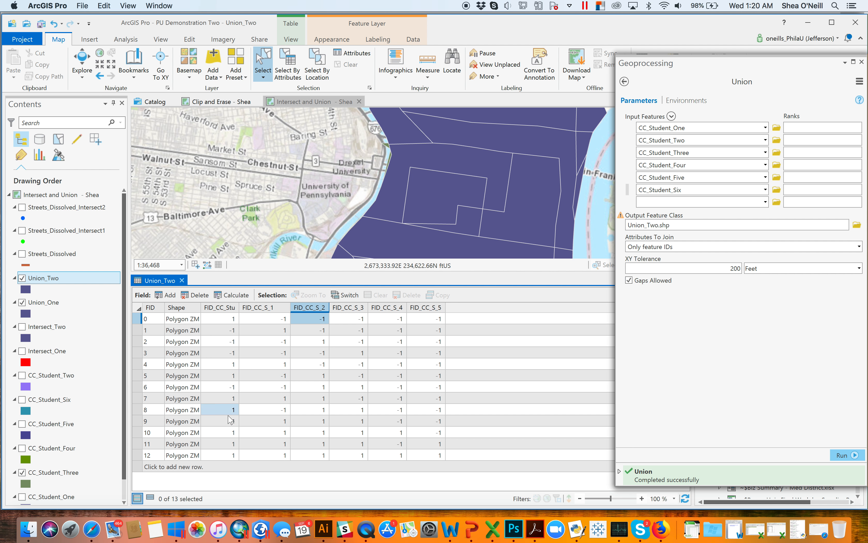
left_click(137, 456)
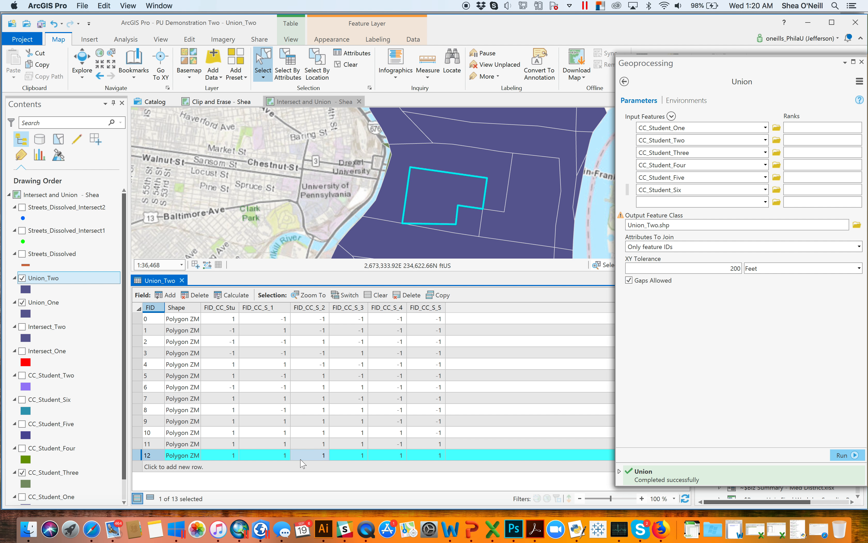
left_click(137, 445)
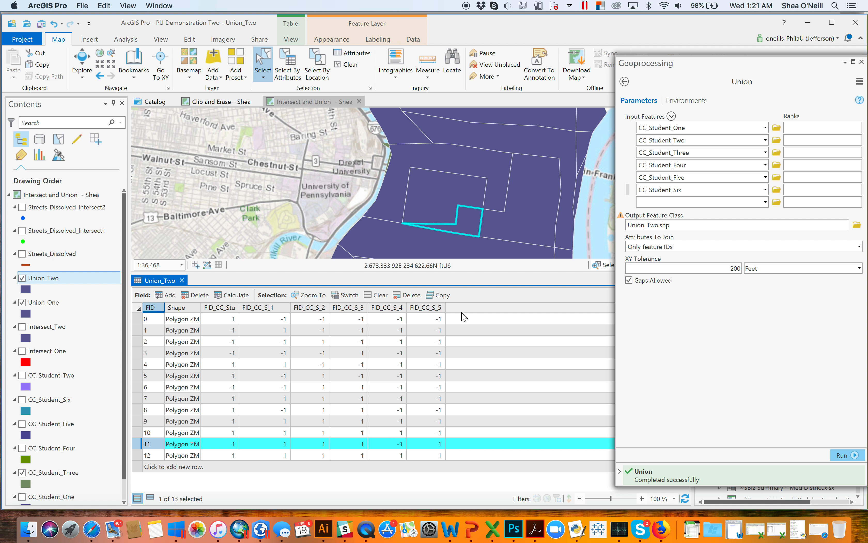
Step: Add a Long field named Agreement with the alias Total Students Agreeing to Union_Two
left_click(169, 297)
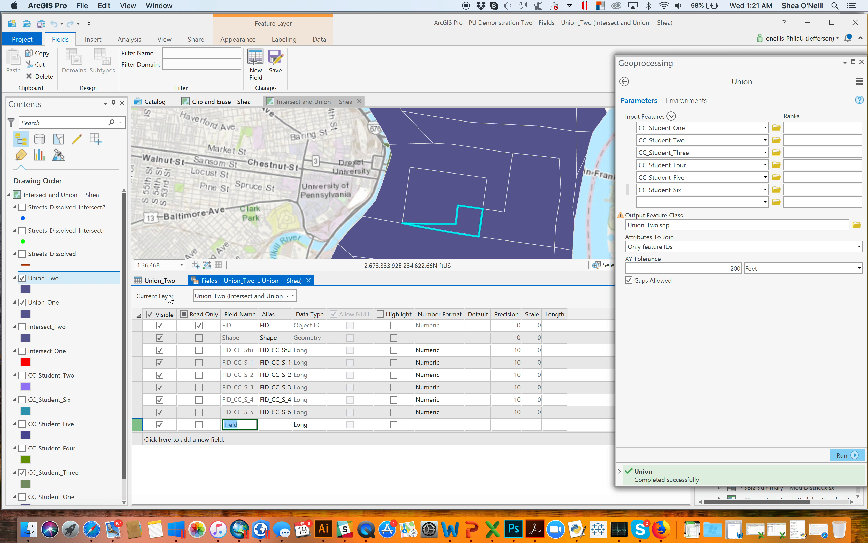
type("Total")
key("BackSpace")
key("BackSpace")
type("Ag")
key("Tab")
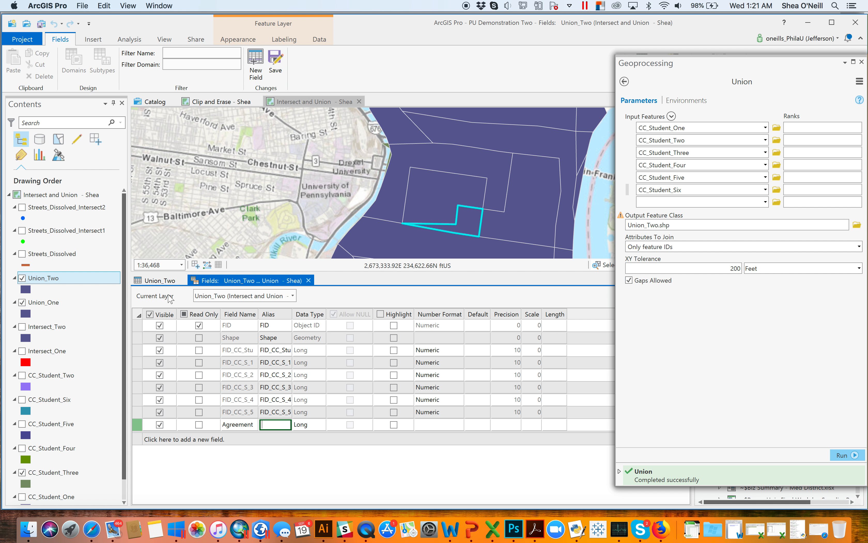
type("Total Students Agreeing")
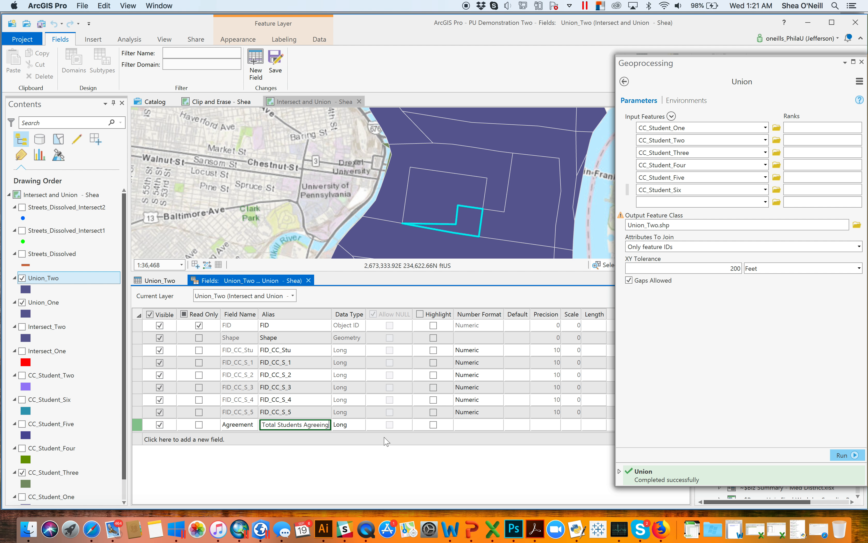
Step: Save the new Union_Two field, return to the attribute table and close the field design view
left_click(371, 455)
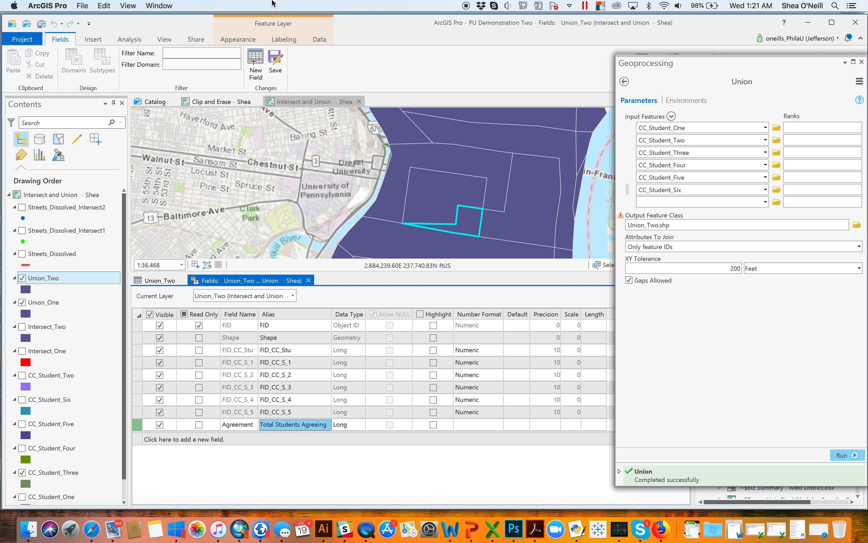
left_click(275, 62)
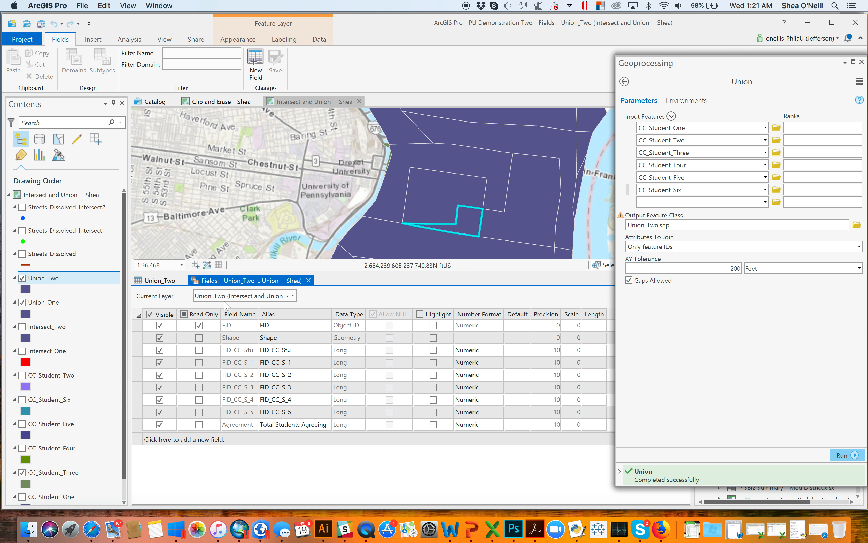
left_click(168, 281)
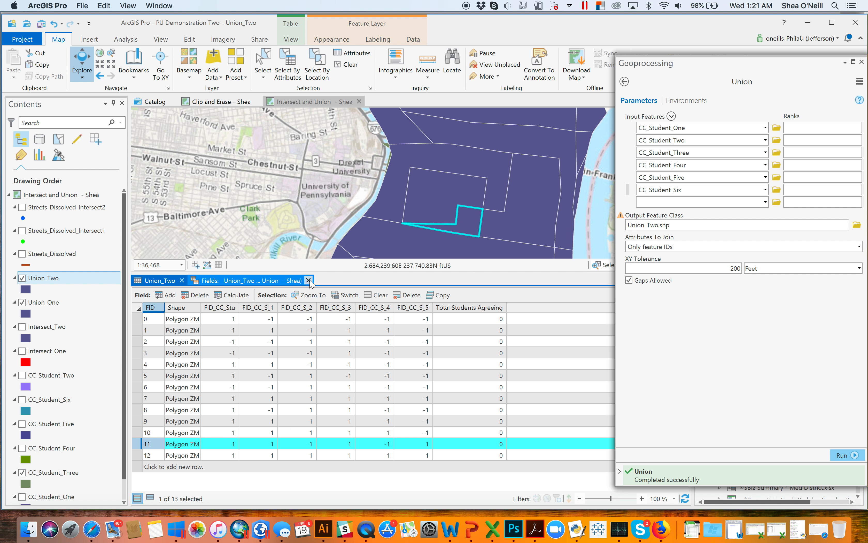
left_click(308, 281)
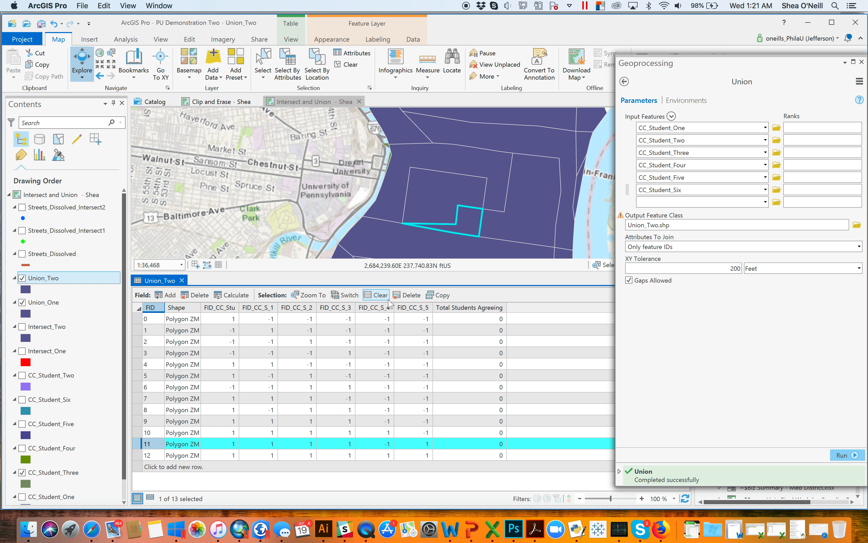
Step: Clear the record selection in the Union_Two table and bring up the options for the Total Students Agreeing field
left_click(377, 294)
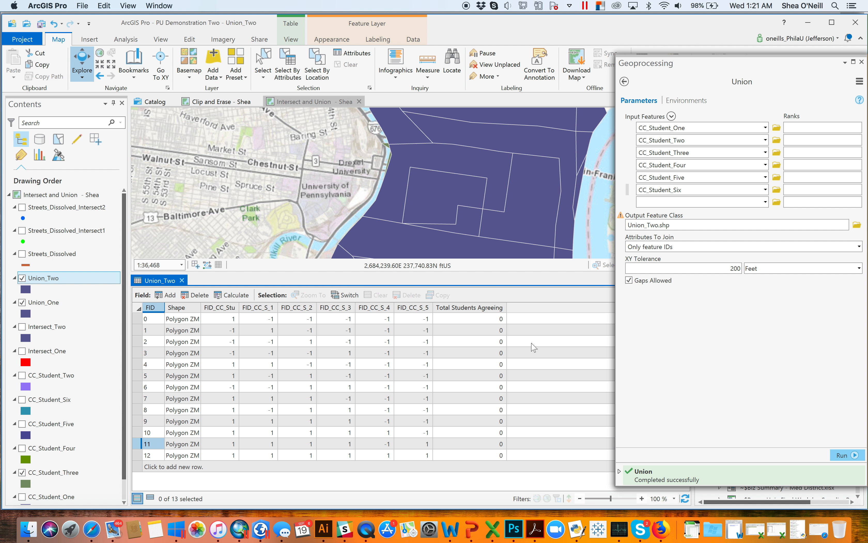
right_click(489, 312)
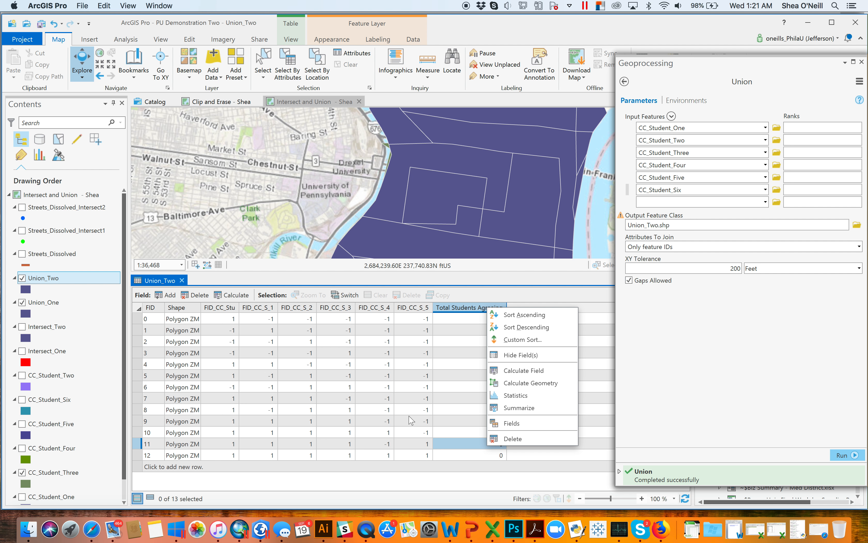
left_click(464, 369)
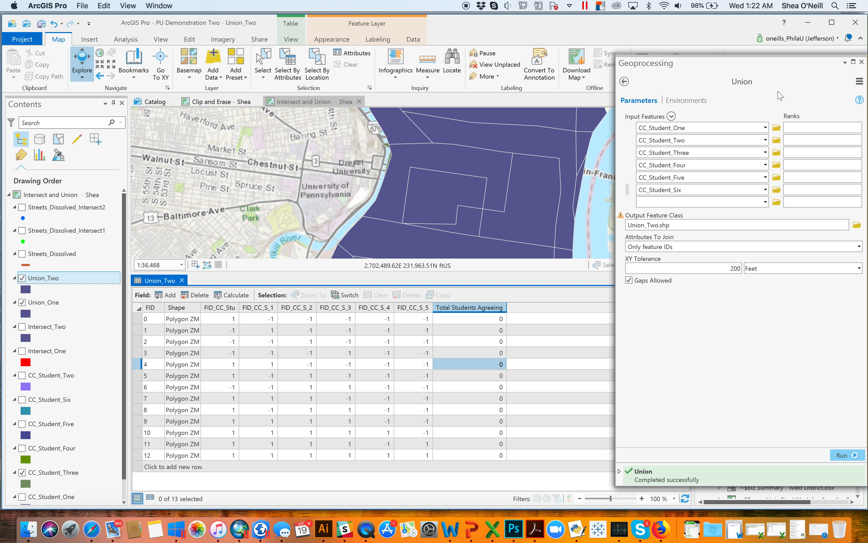
double_click(643, 63)
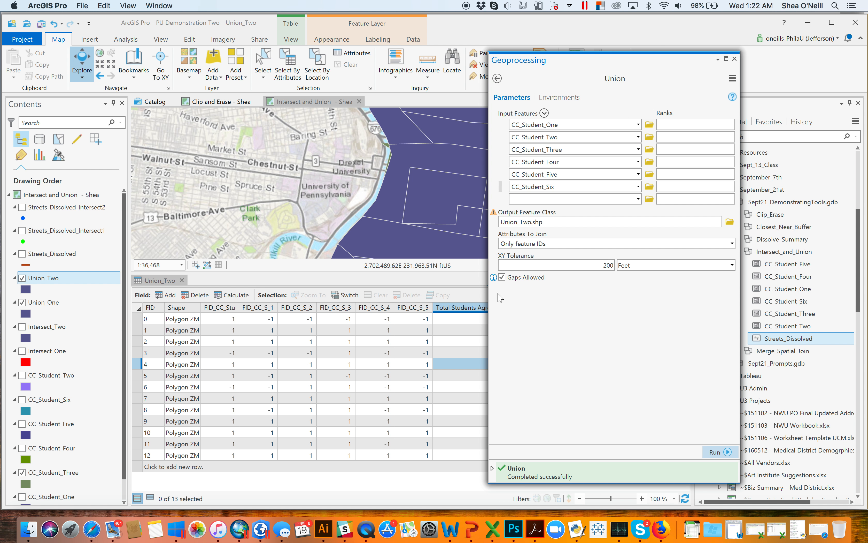
Step: Switch to ArcMap and open the Intersect tool from the Overlay toolset of the Analysis Tools
left_click(240, 529)
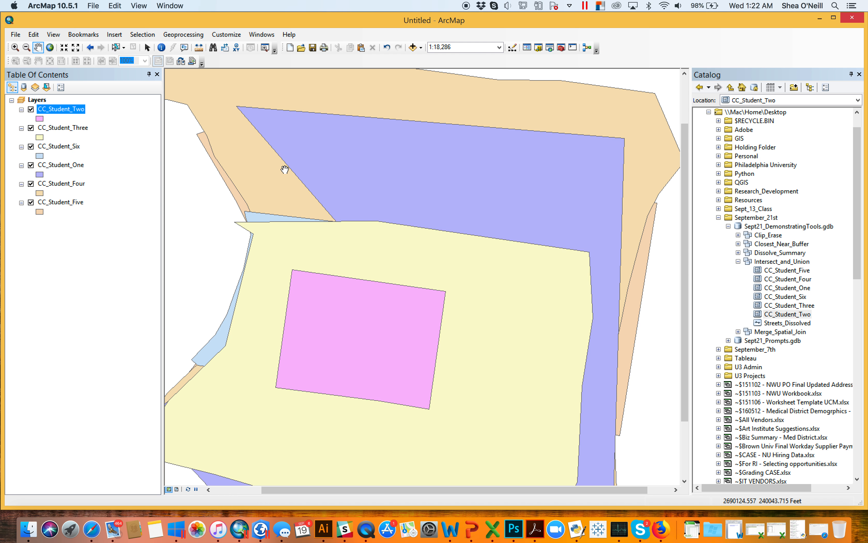
left_click(561, 48)
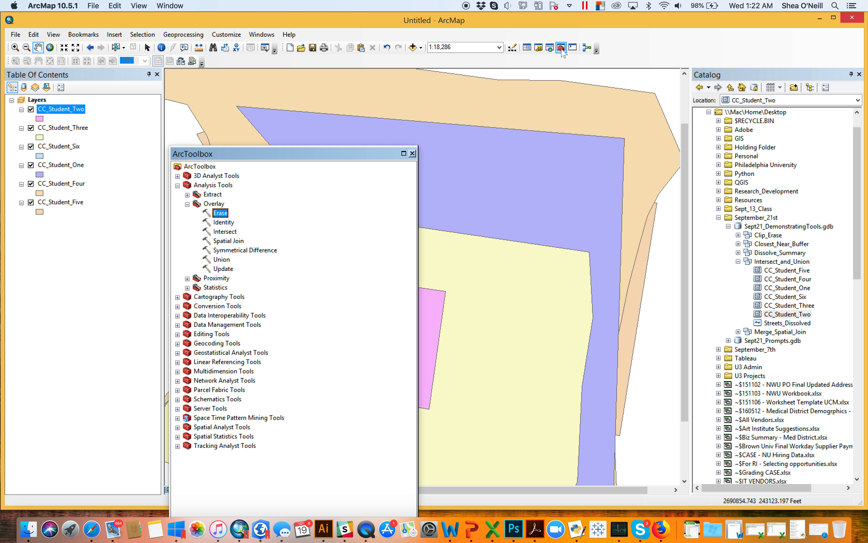
double_click(225, 232)
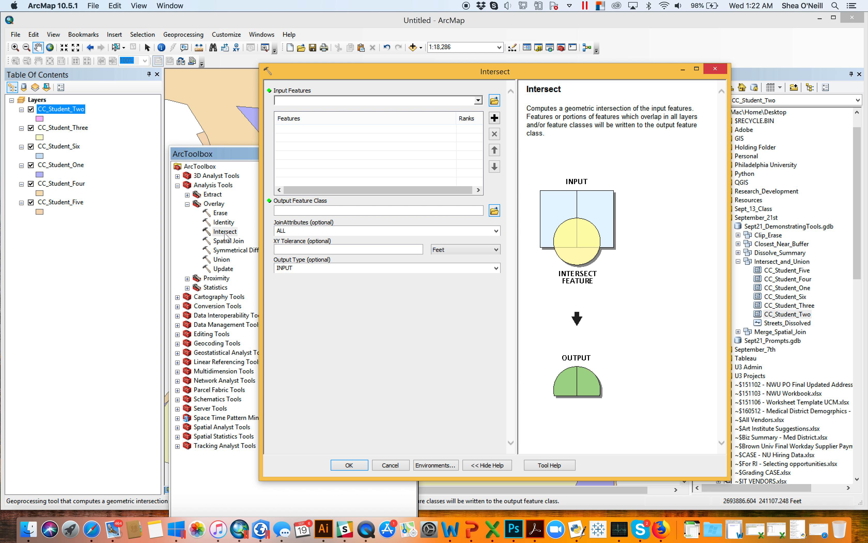
Step: Add the CC_Student_Two and CC_Student_Six layers as input features of the Intersect tool
left_click(307, 149)
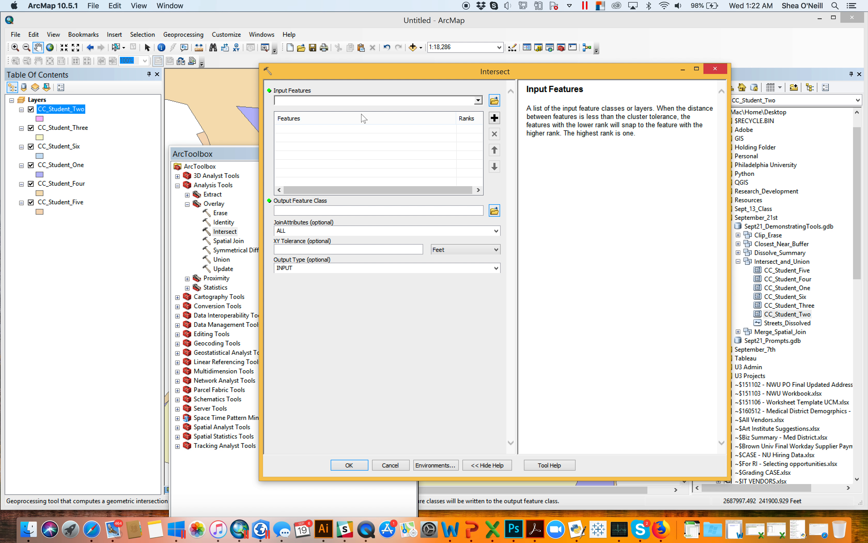
left_click_drag(61, 109, 296, 143)
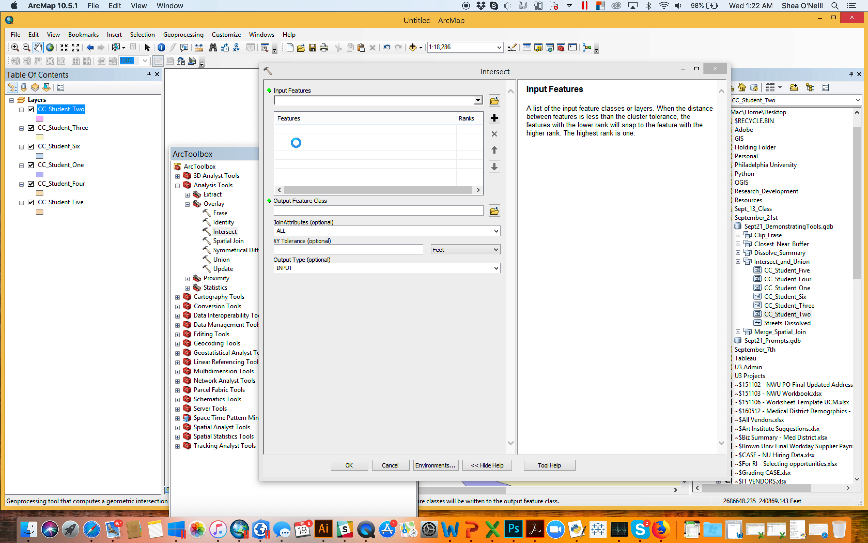
left_click(478, 100)
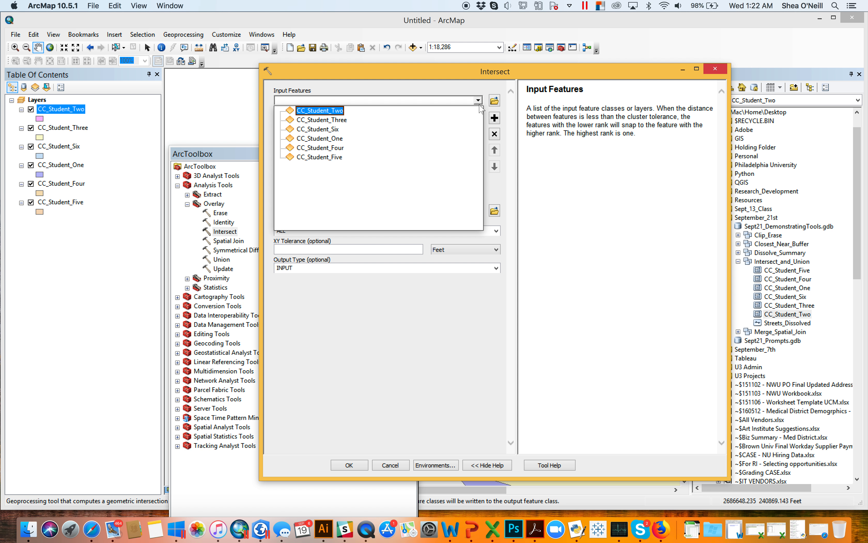
left_click(347, 129)
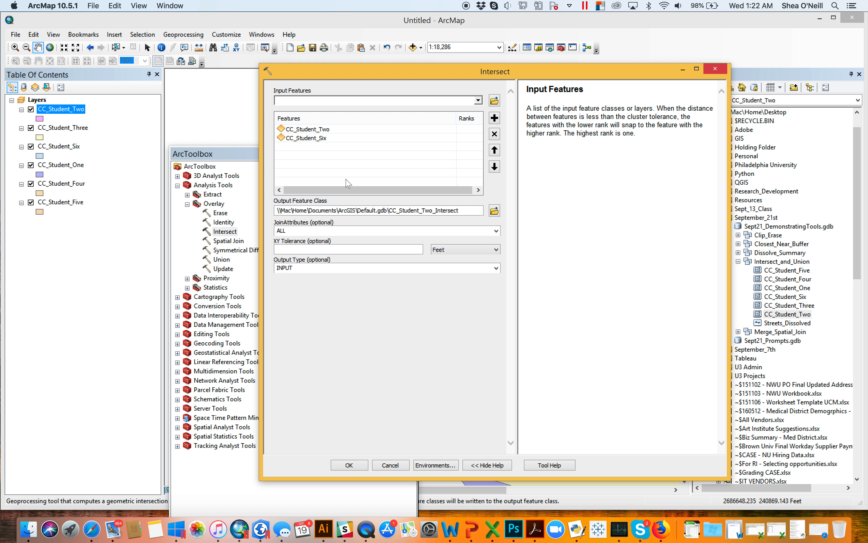
Step: Review the Intersect tool's join attribute choices, set its output type to POINT, and close it without running
left_click(496, 232)
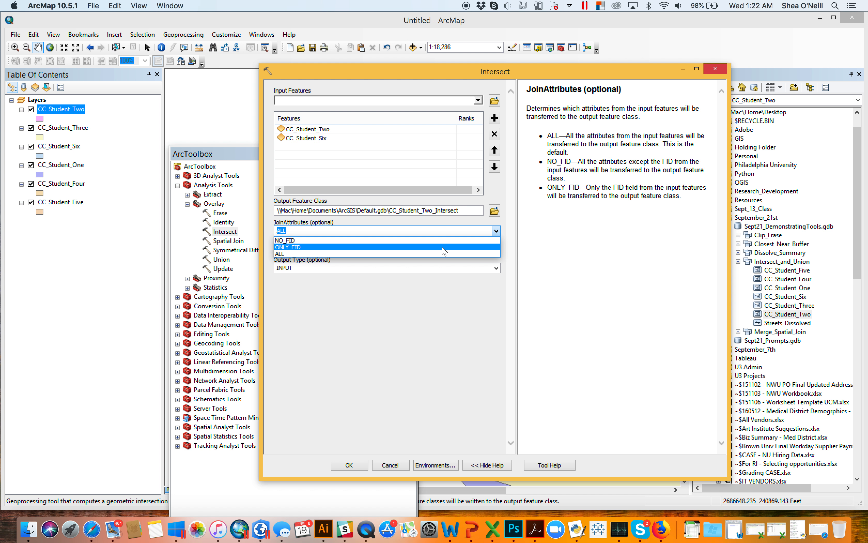
left_click(341, 362)
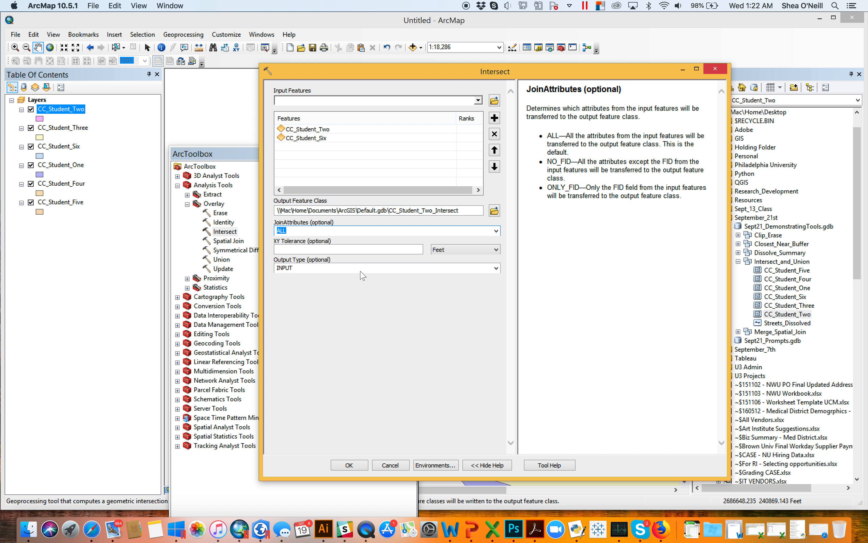
left_click(496, 269)
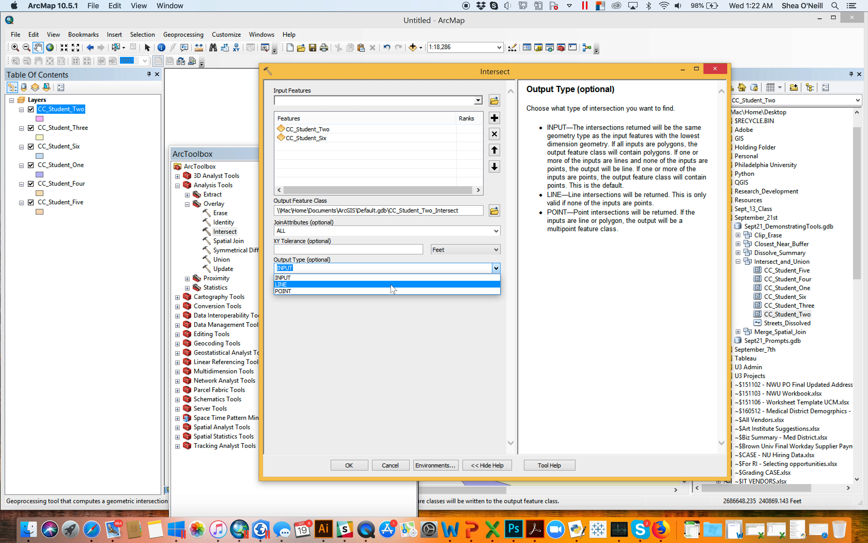
left_click(392, 295)
left_click(381, 353)
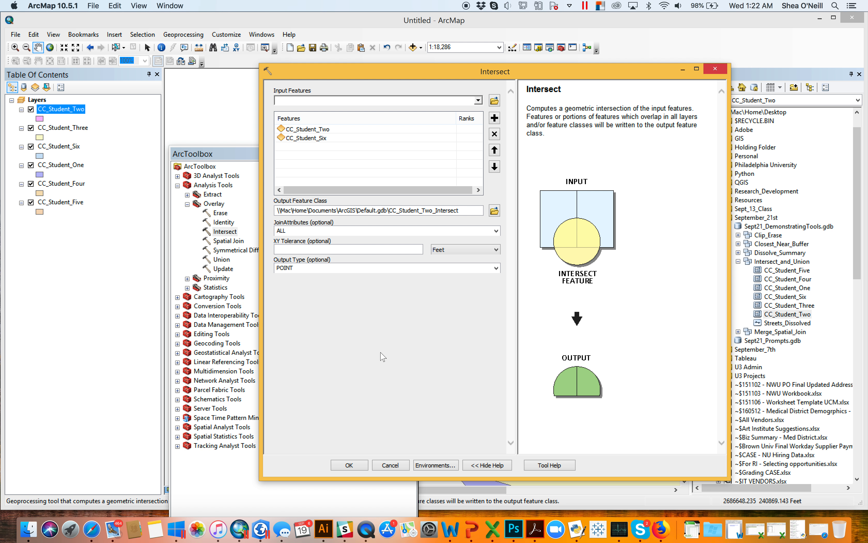
left_click(715, 69)
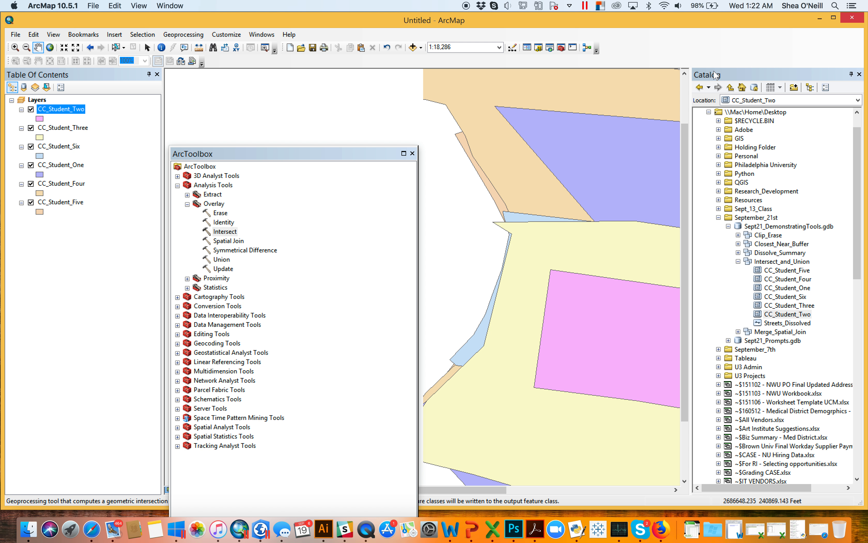
Step: Open the Union tool from the Overlay toolset to examine its parameters
double_click(222, 259)
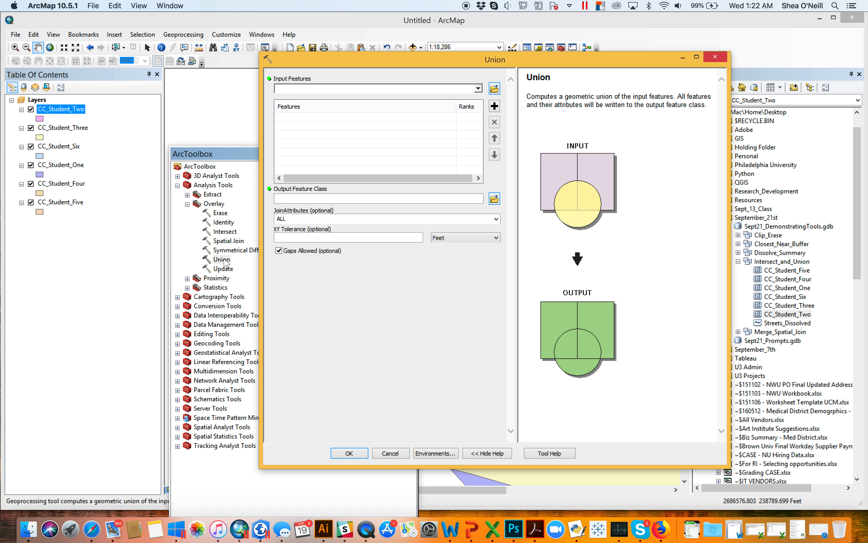